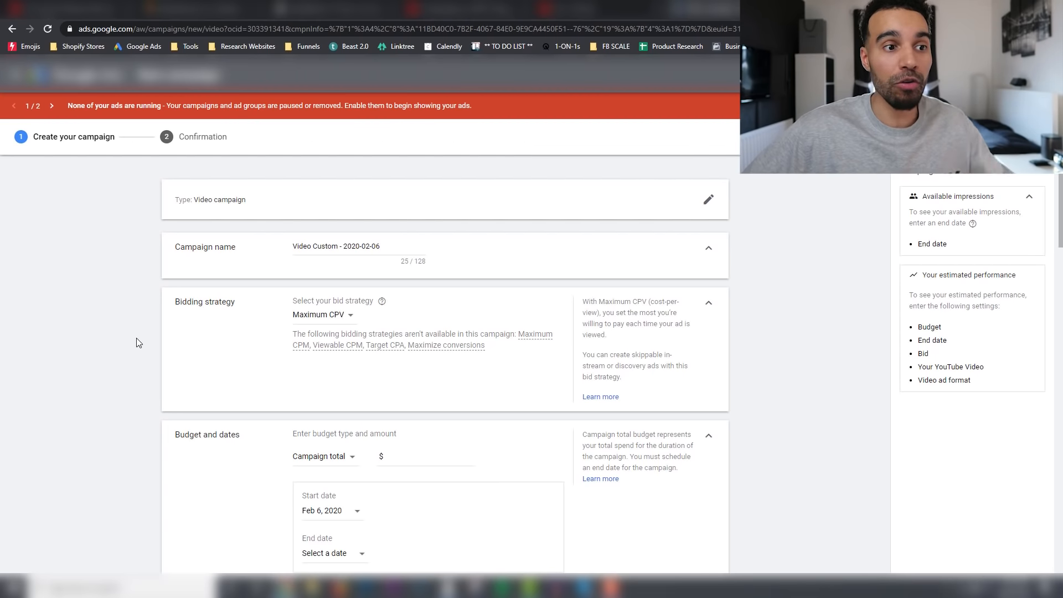
Change the campaign's budget type to Daily and set the amount to $10.00
scroll(137, 342, down, 3)
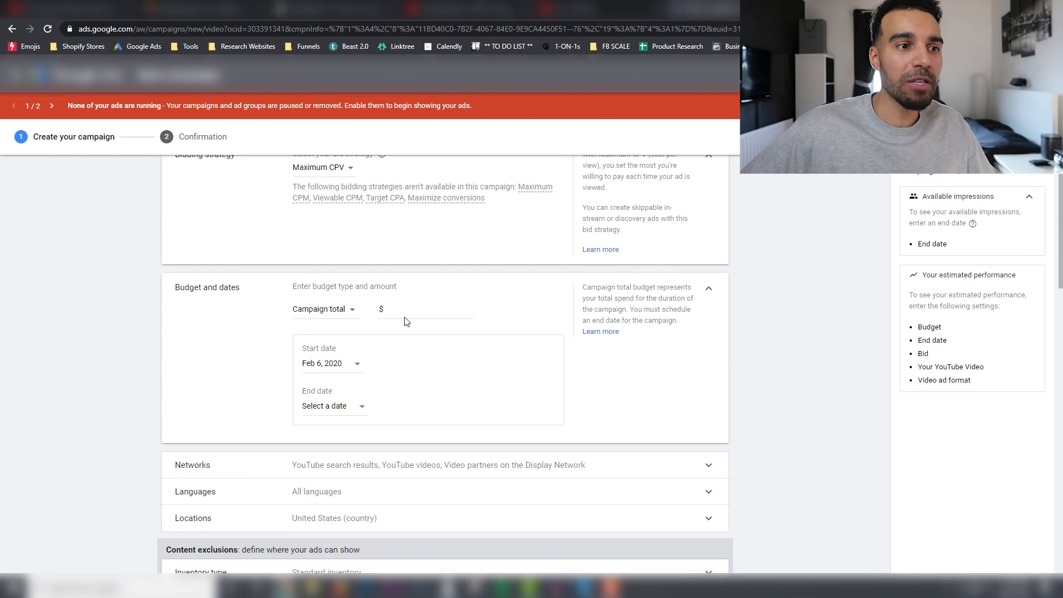
click(346, 314)
click(305, 316)
click(455, 311)
text(10)
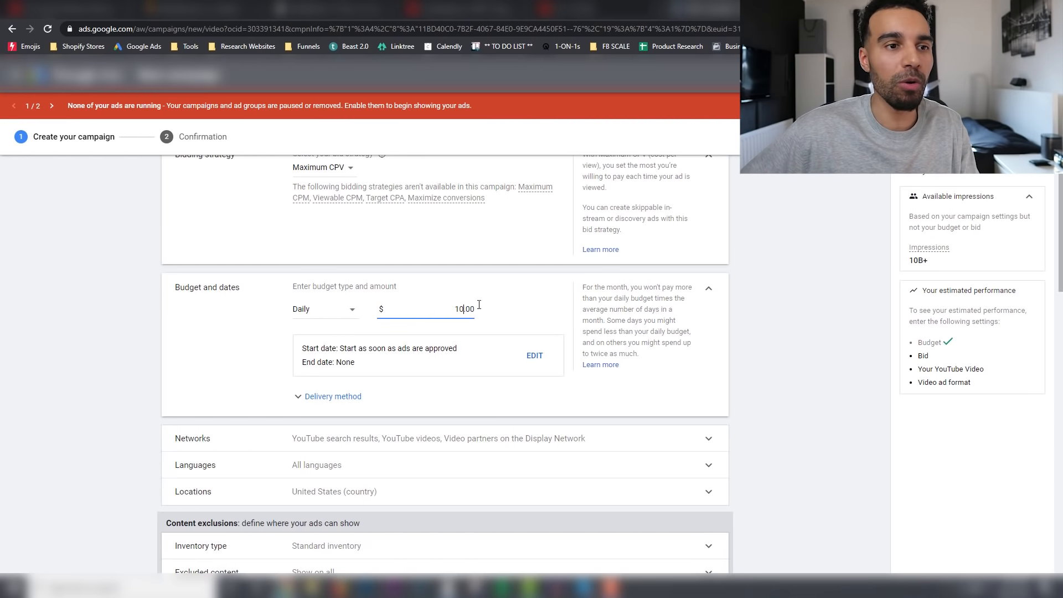
click(776, 317)
Review the delivery method options for the campaign budget
scroll(742, 328, down, 1)
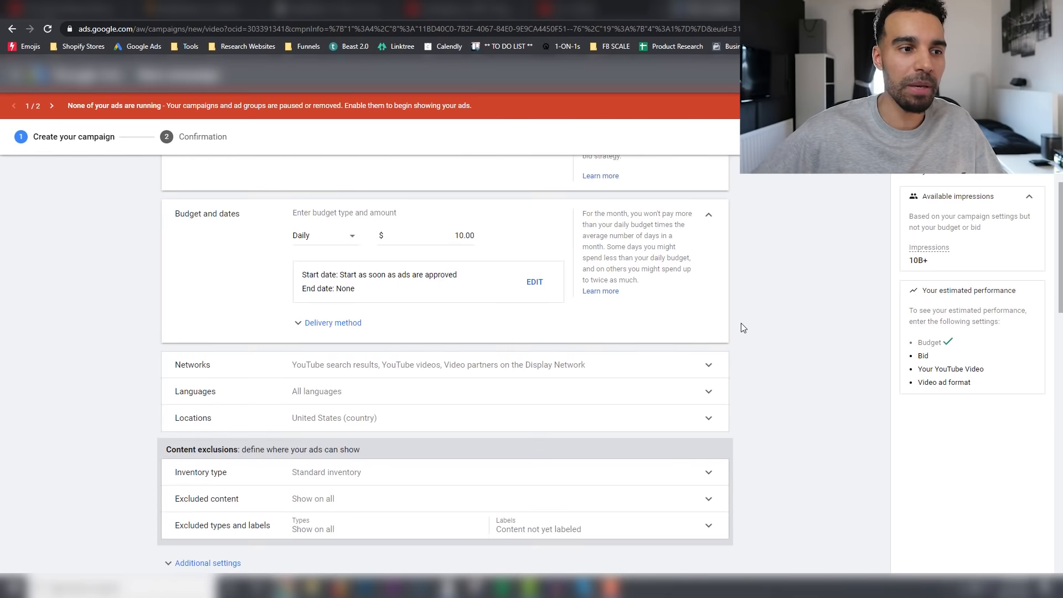
click(333, 323)
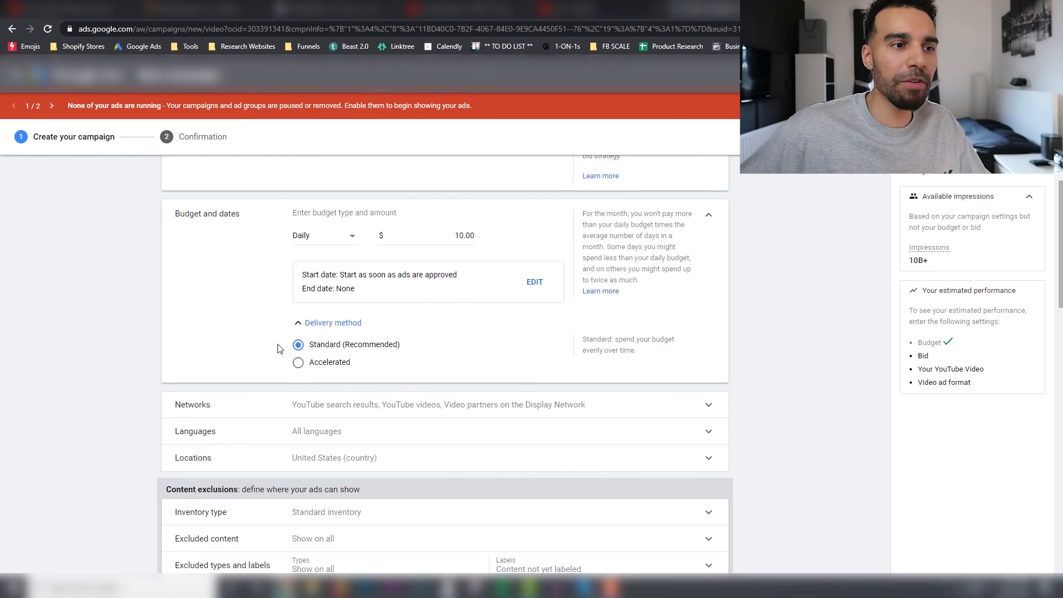
click(307, 332)
Exclude YouTube search results and Display Network video partners from the campaign's networks, leaving only YouTube videos
scroll(722, 343, down, 1)
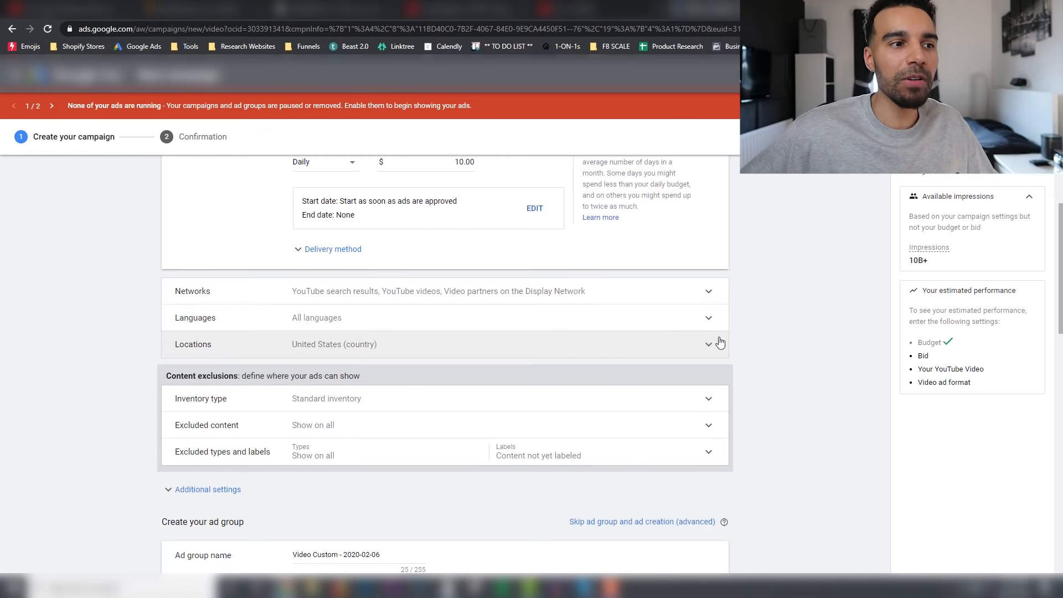
click(700, 295)
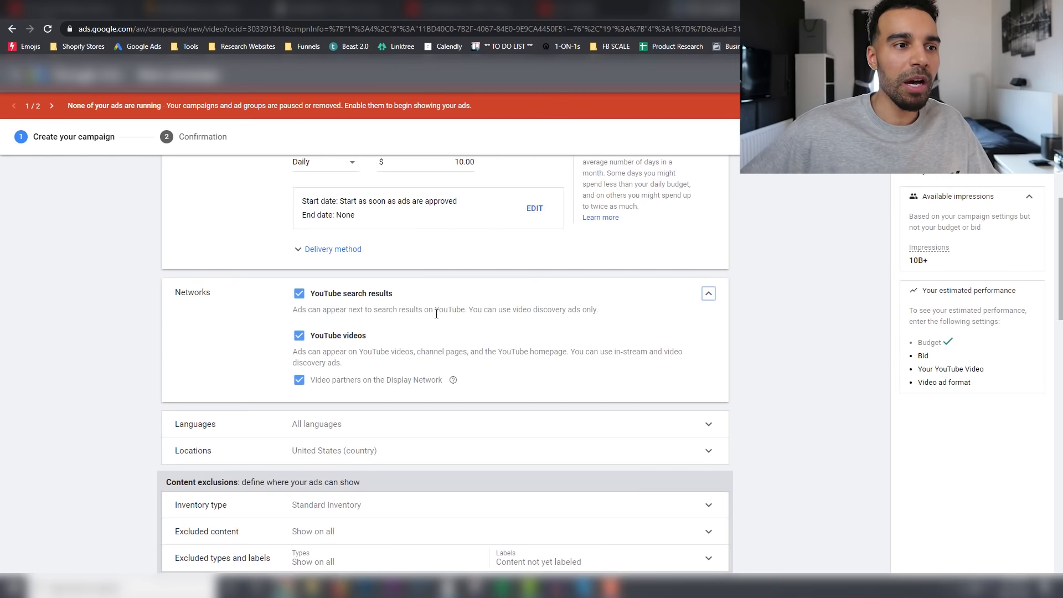
click(299, 379)
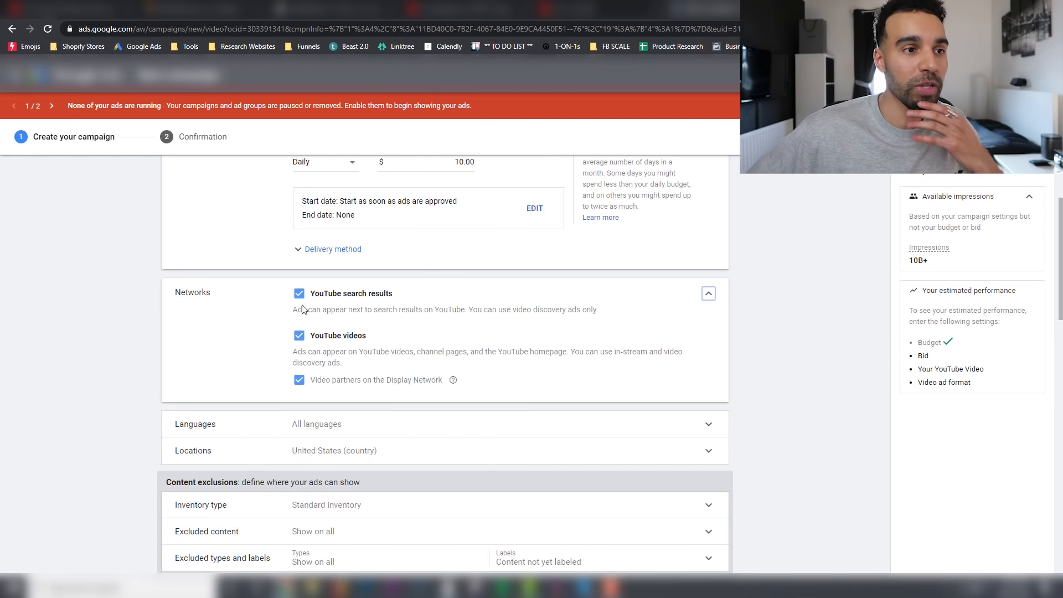
click(299, 294)
click(297, 382)
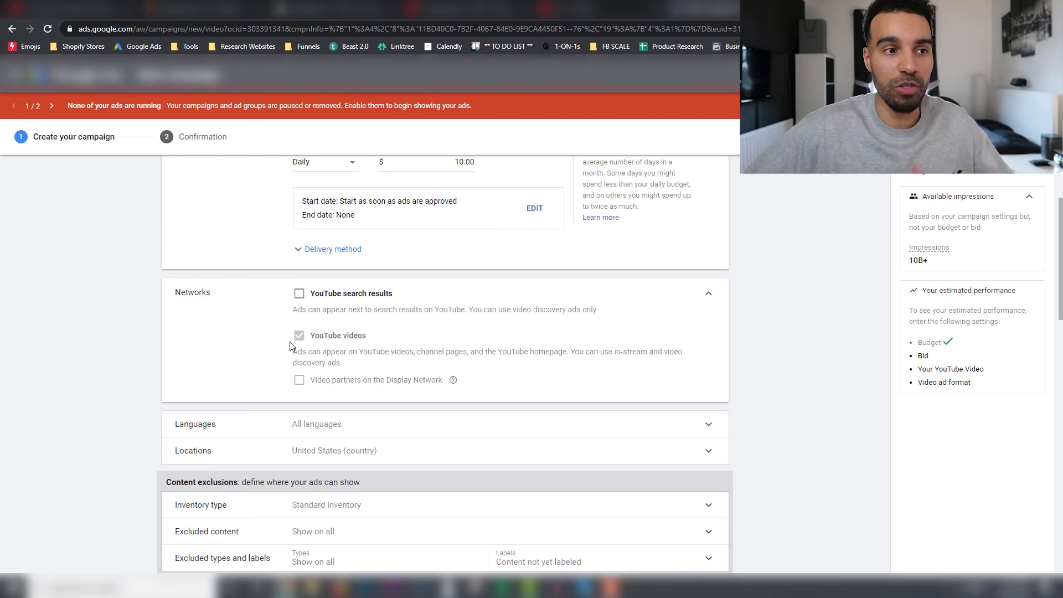
Set the campaign's target language to English
scroll(115, 367, down, 4)
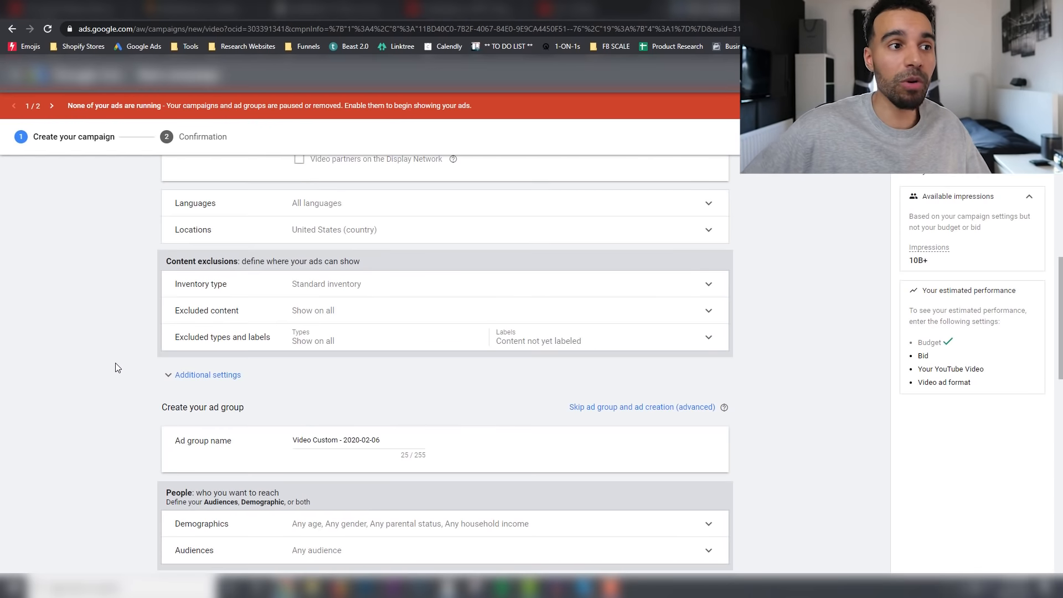
scroll(366, 247, up, 4)
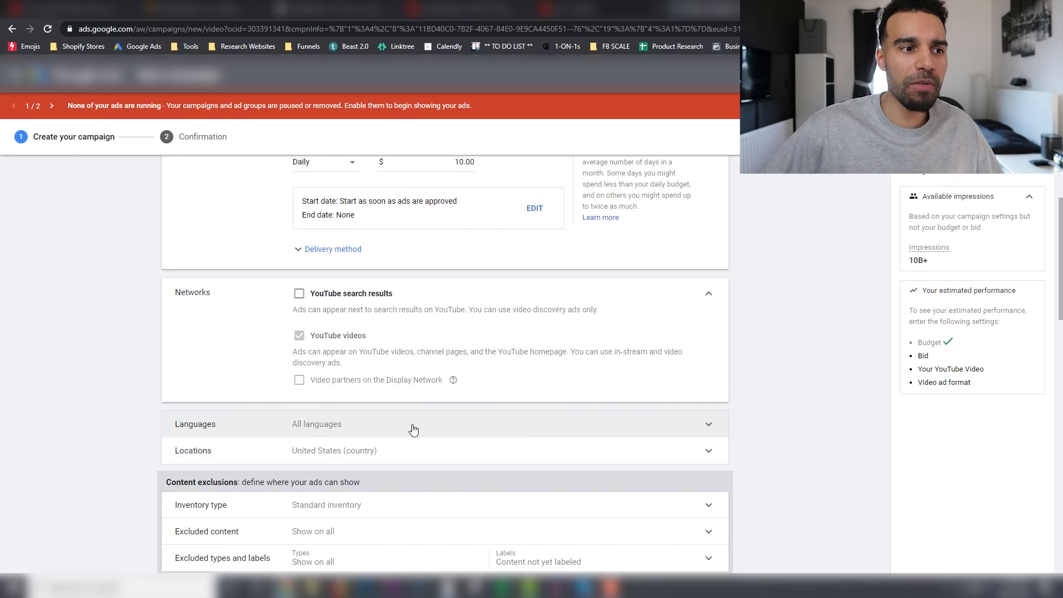
scroll(408, 425, down, 1)
click(360, 351)
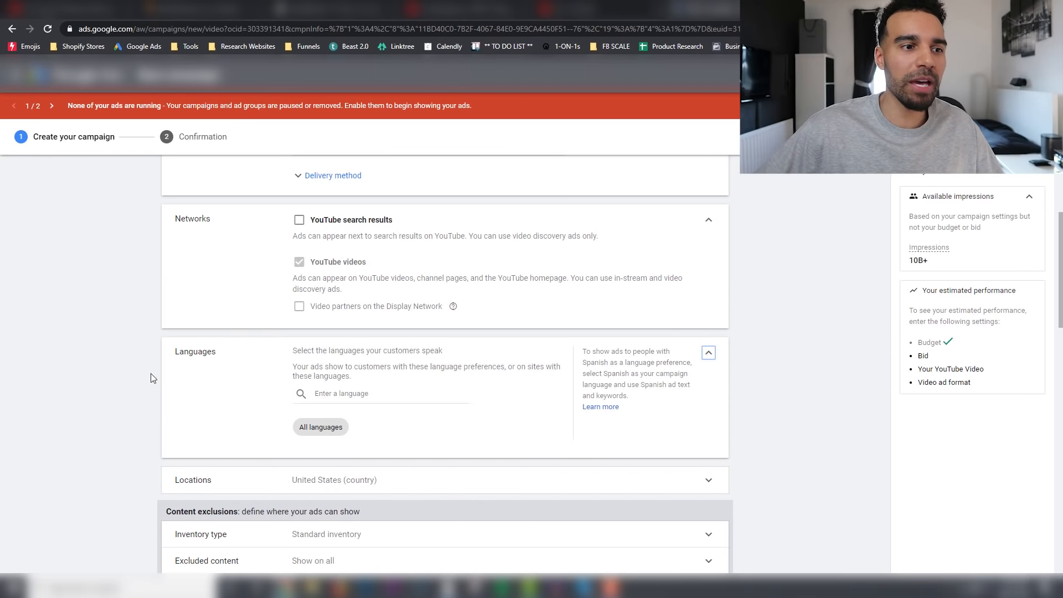
click(327, 397)
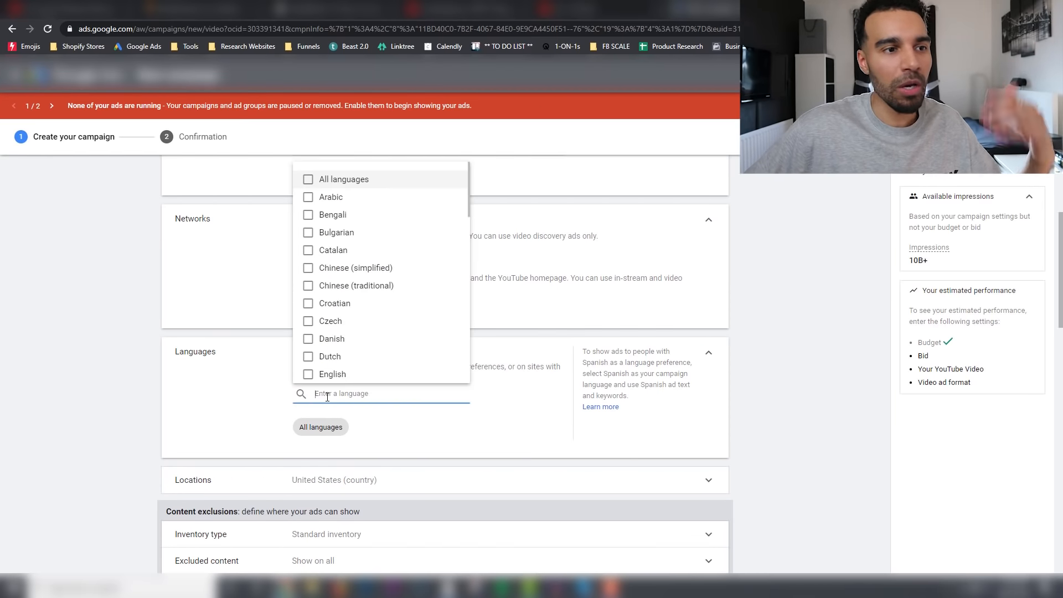
click(311, 374)
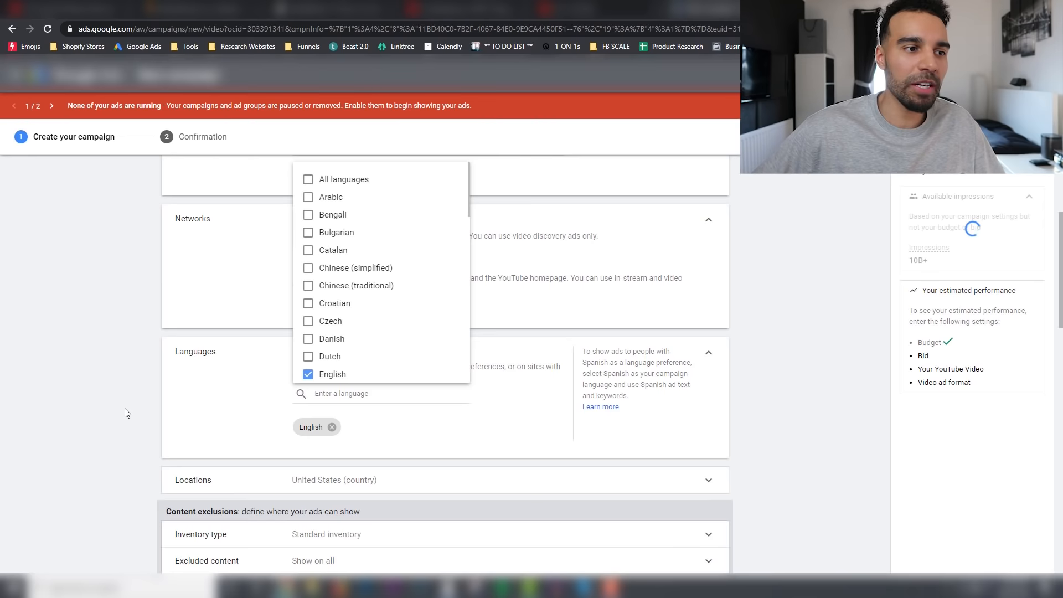
click(149, 381)
Review the campaign's location targeting and inventory type options
scroll(151, 380, down, 3)
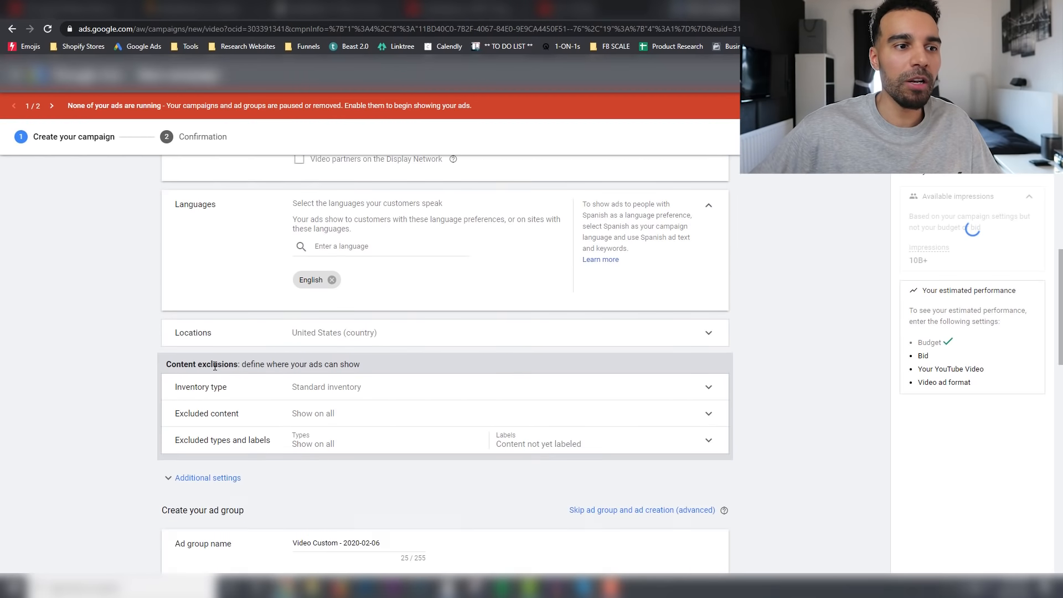
click(356, 336)
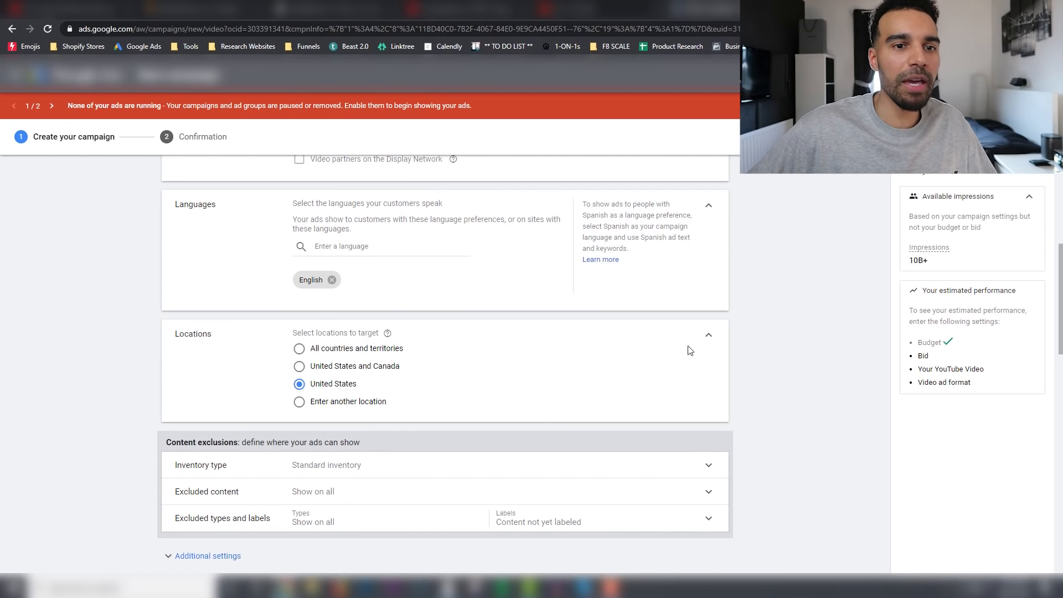
click(714, 336)
scroll(763, 334, down, 2)
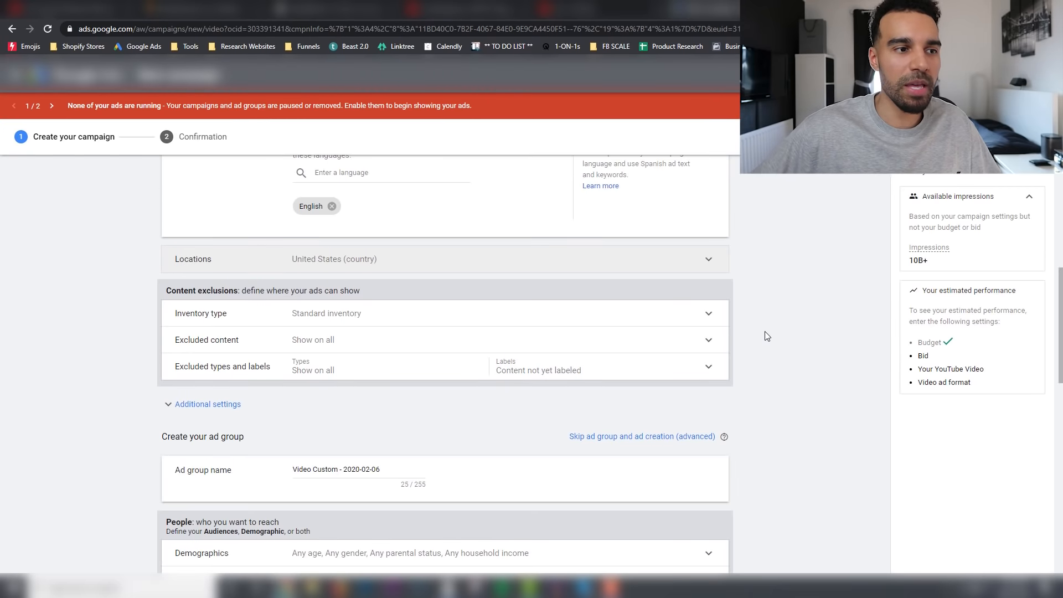
click(717, 323)
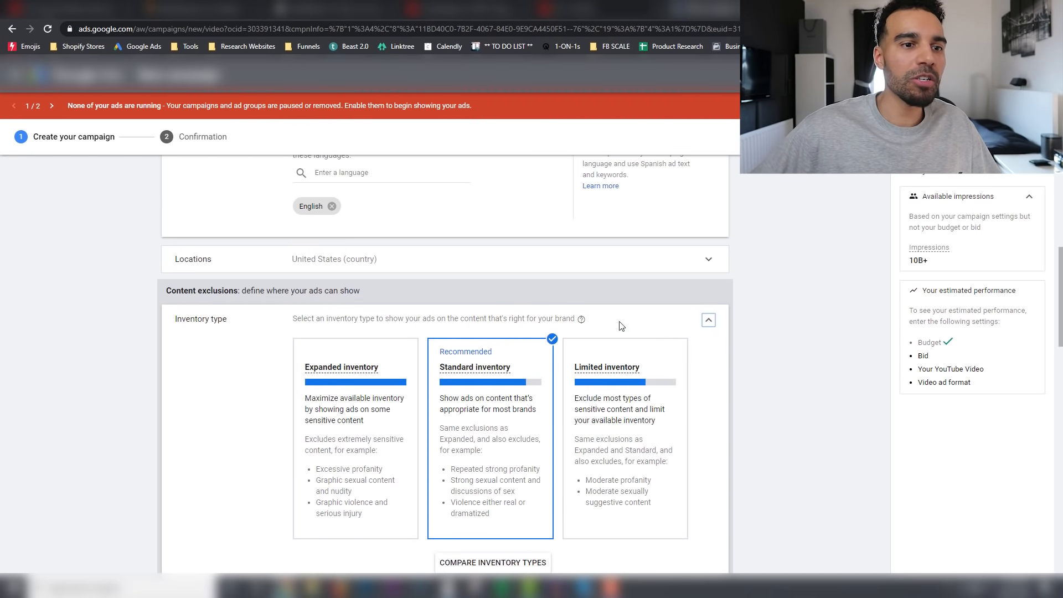
click(709, 324)
Exclude embedded videos and live streaming videos from the content types where the ads can show
scroll(745, 342, down, 1)
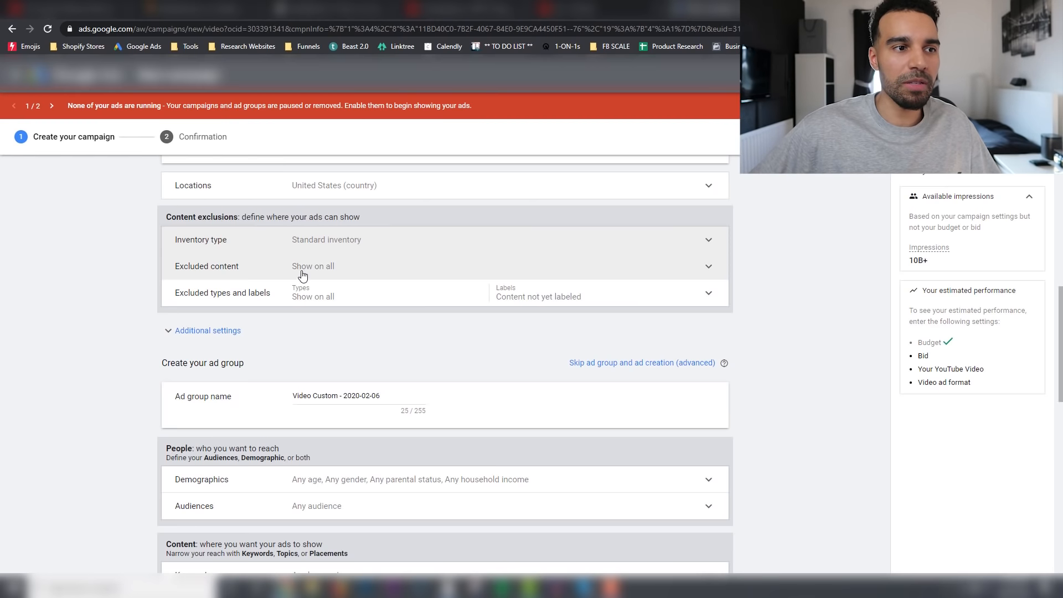
click(296, 293)
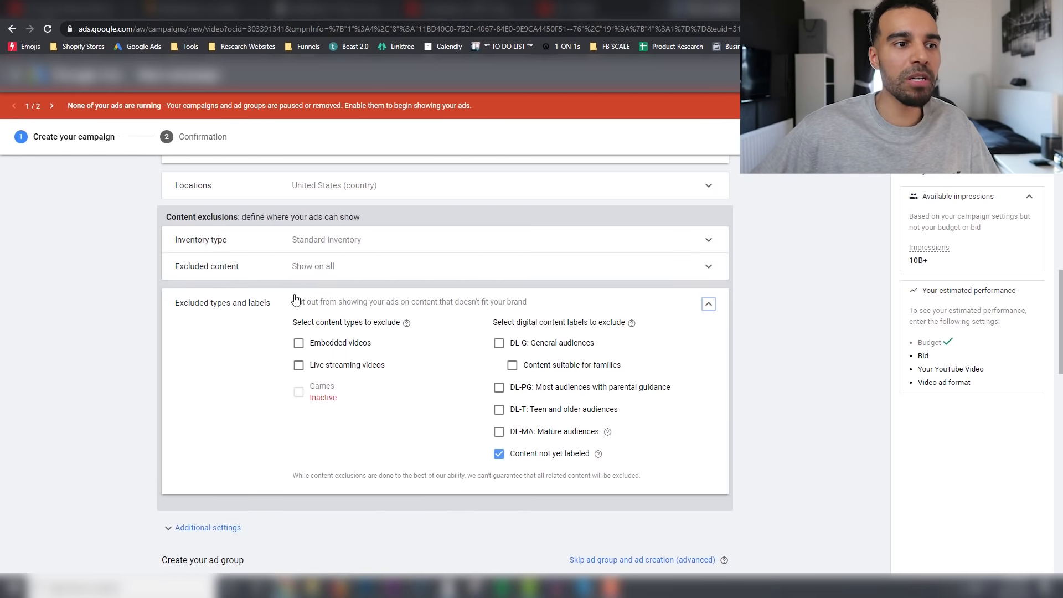
click(298, 346)
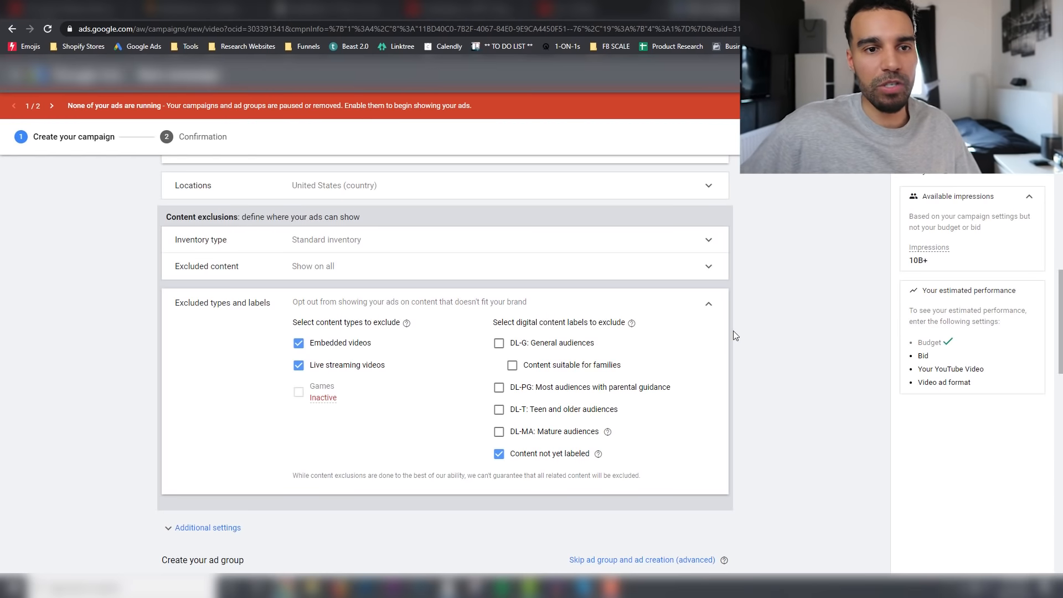
click(709, 304)
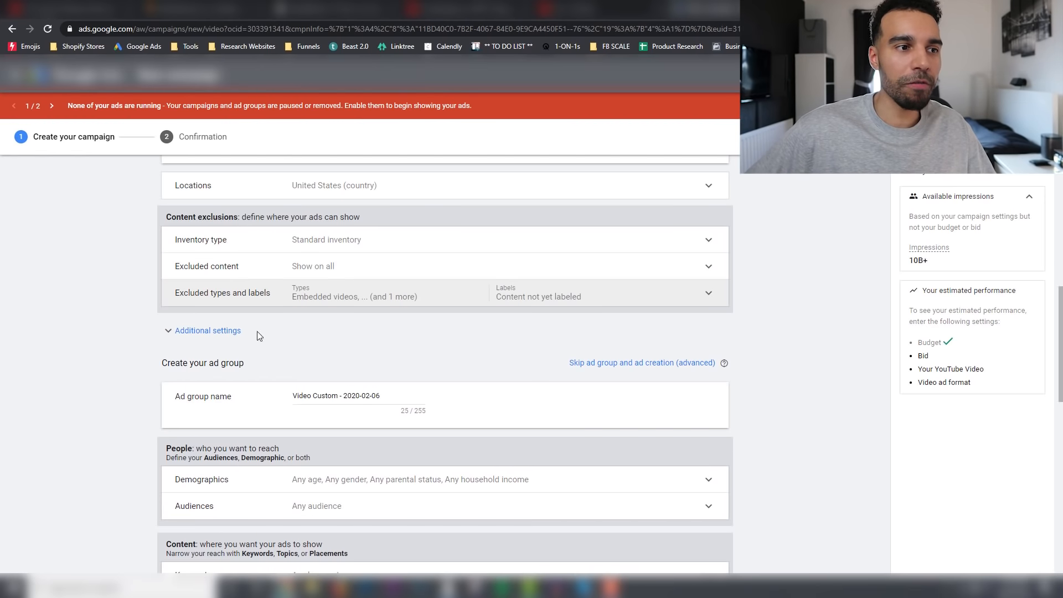
In the additional settings, choose specific device targeting with computers, mobile phones, tablets and TV screens all included
click(213, 331)
scroll(102, 354, down, 1)
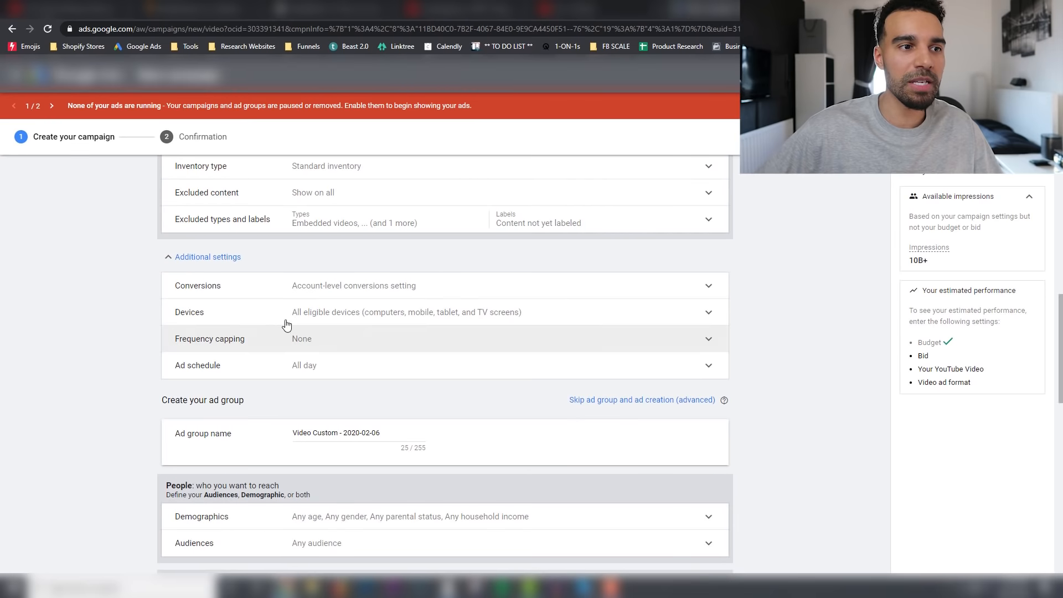
click(343, 320)
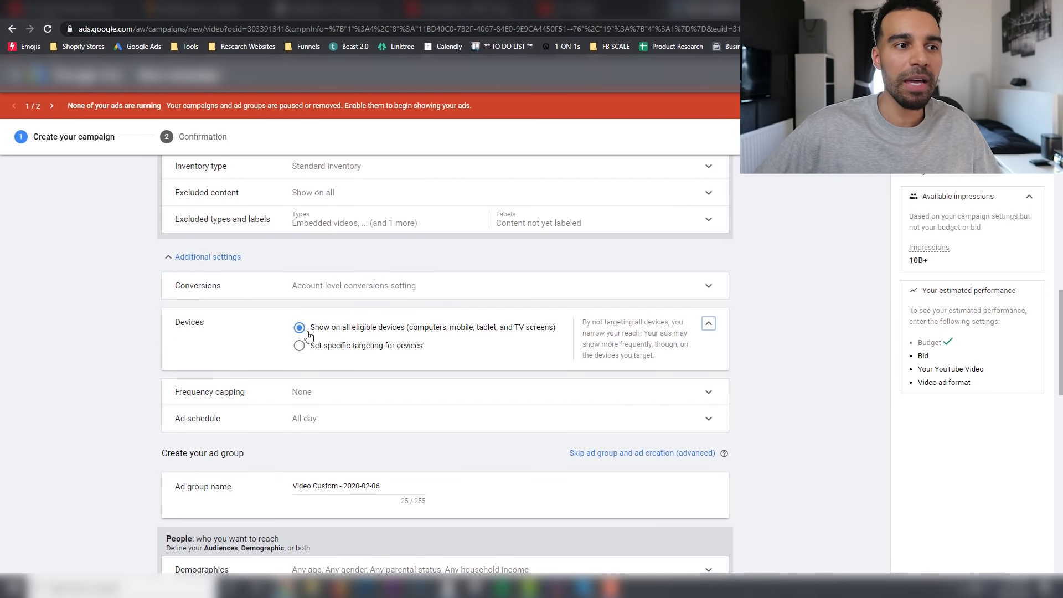
click(298, 346)
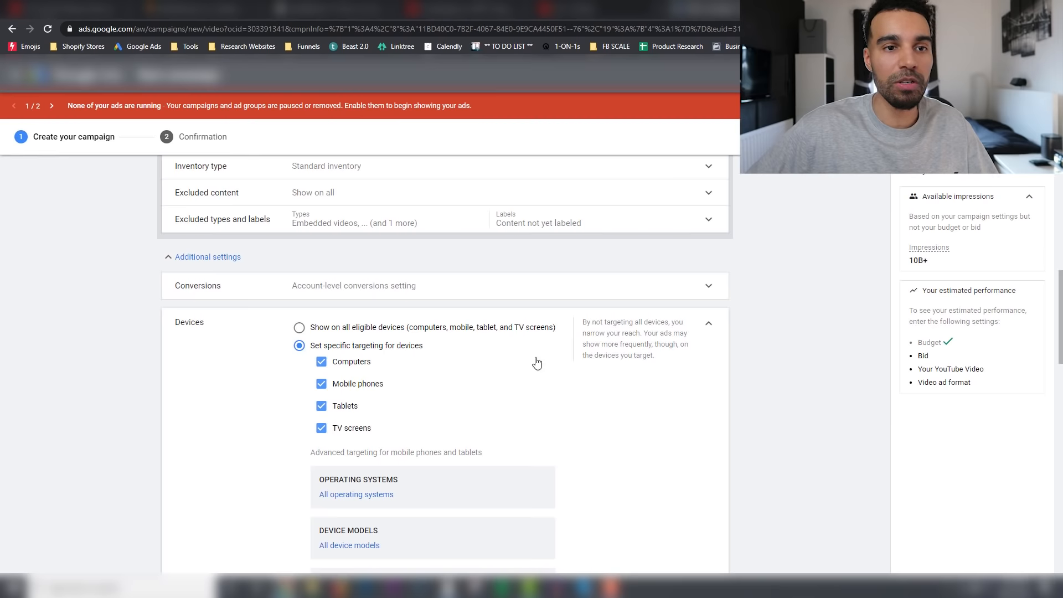
click(706, 328)
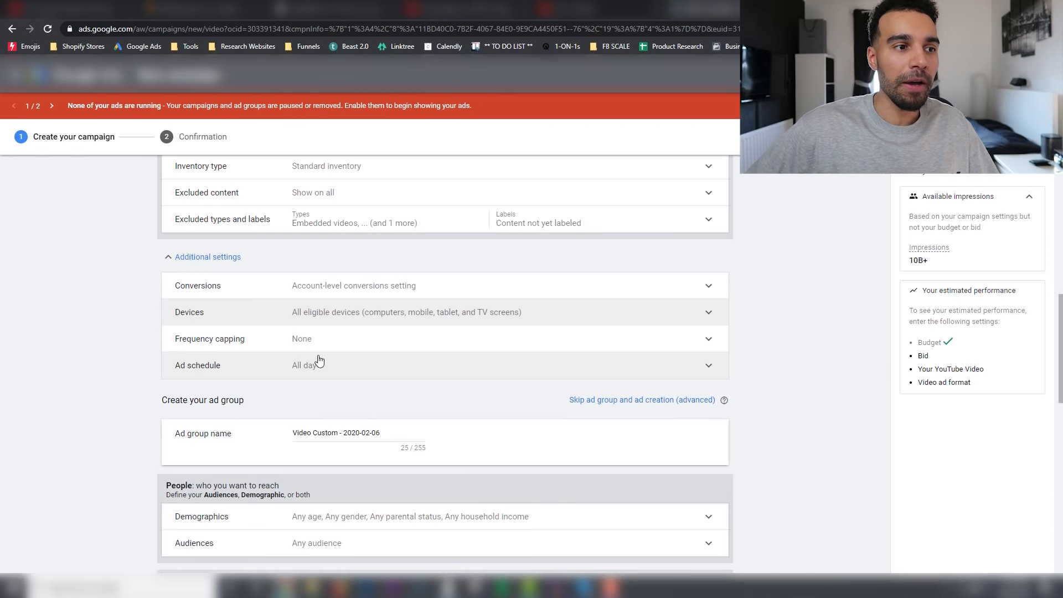
Cap the campaign's impression frequency at 1 impression per day
click(266, 339)
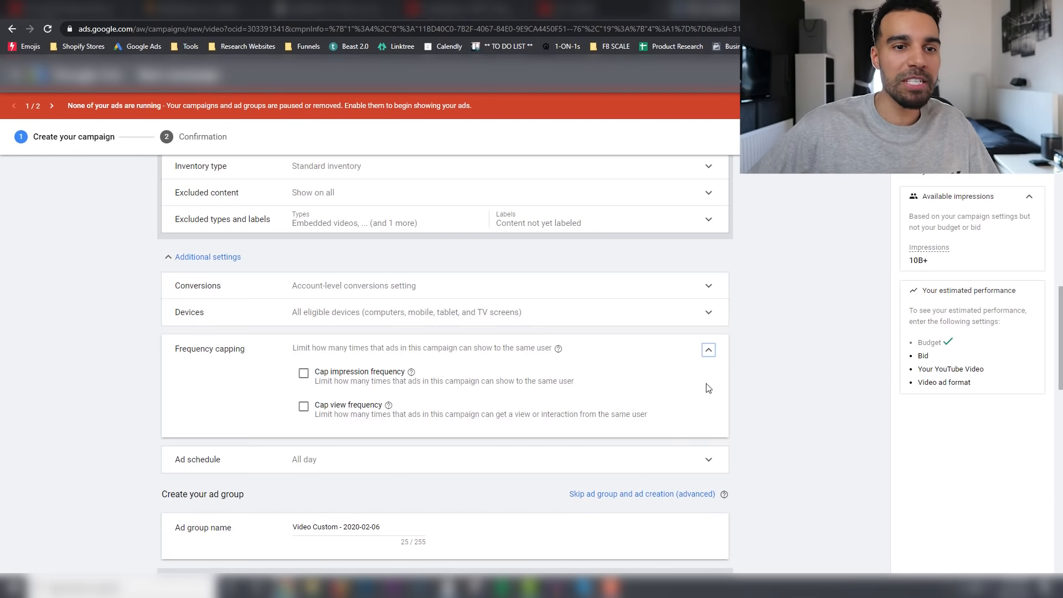
scroll(752, 367, down, 1)
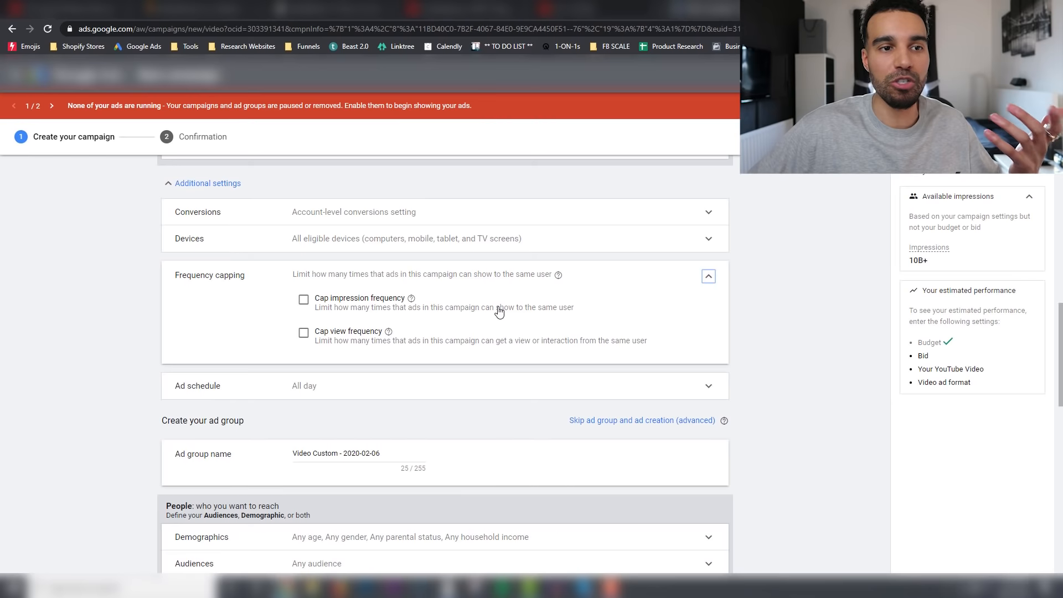
click(305, 301)
click(355, 347)
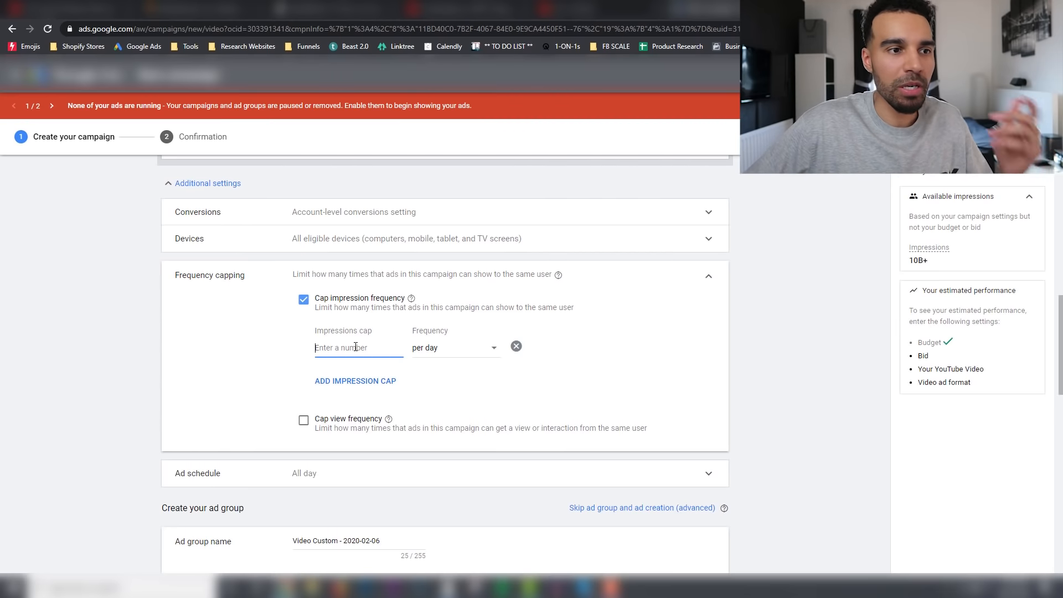
text(2)
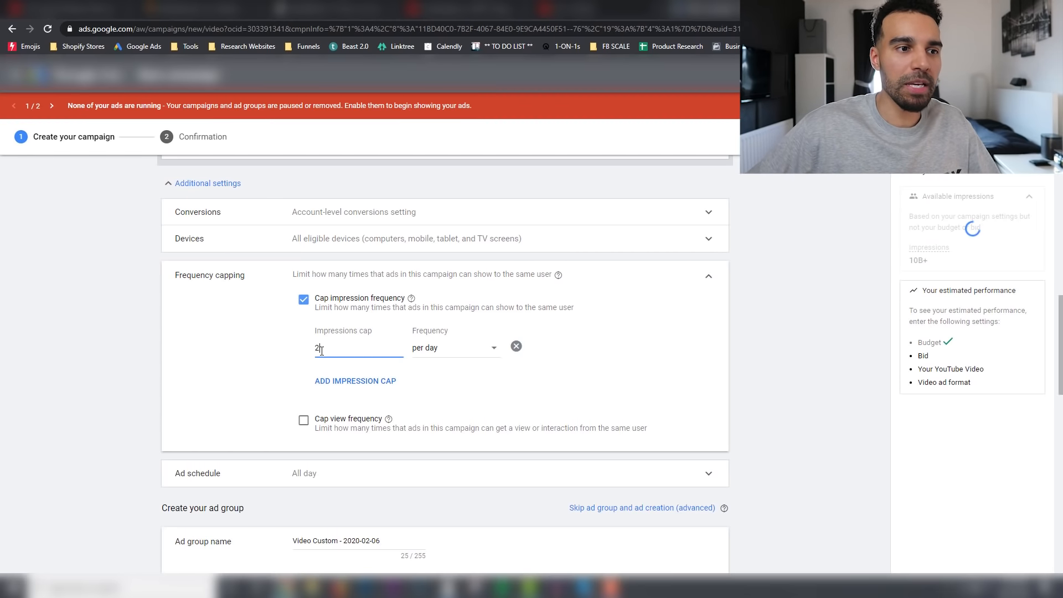
key(BackSpace)
text(1)
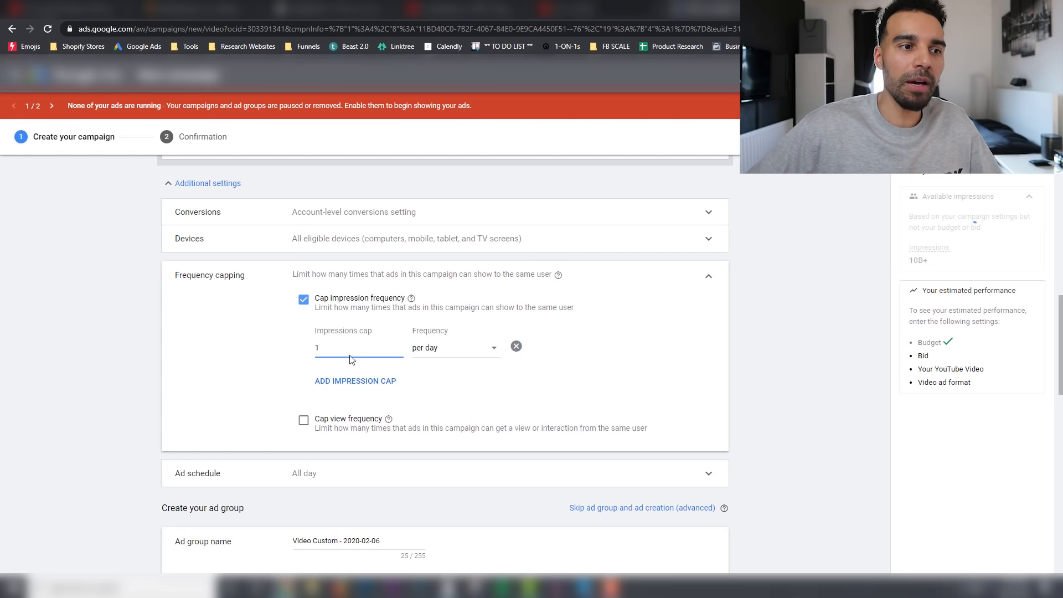
click(708, 276)
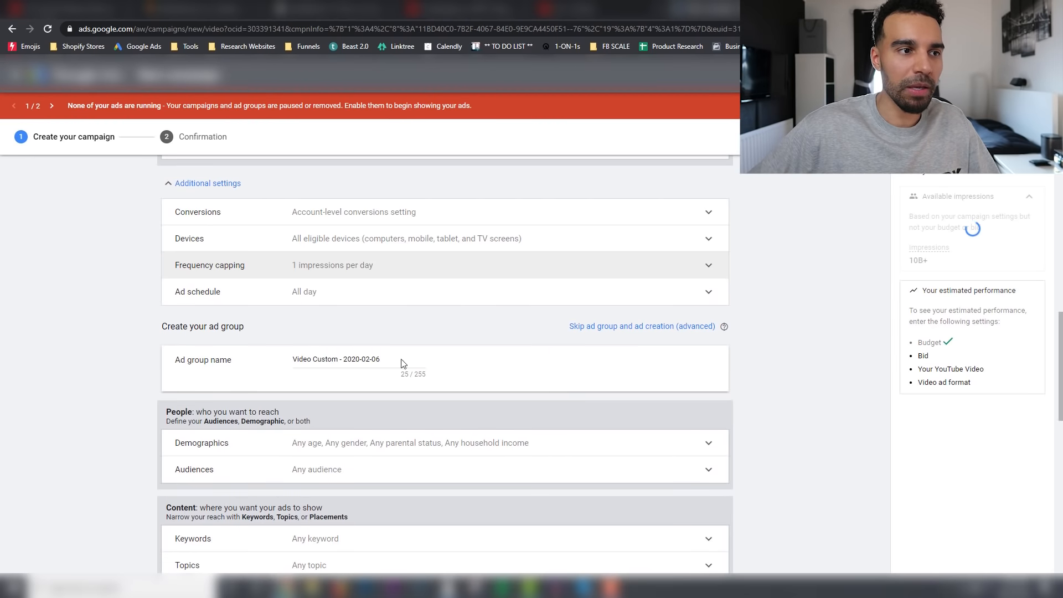
Review the ad group's name and its demographic targeting options for gender, age, parental status and household income
scroll(312, 332, down, 4)
scroll(341, 265, up, 3)
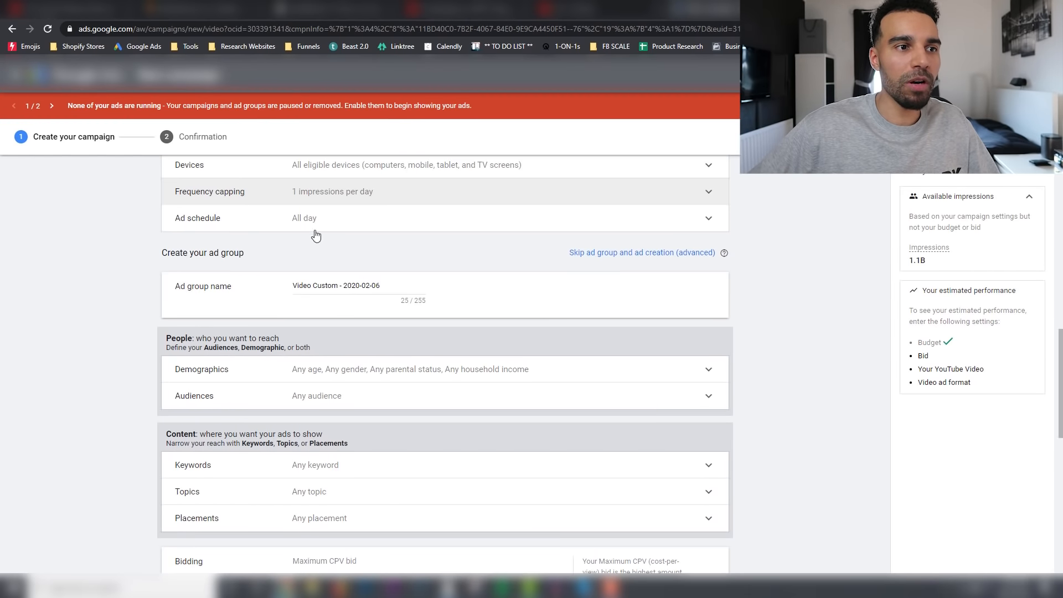
drag(386, 285, 280, 290)
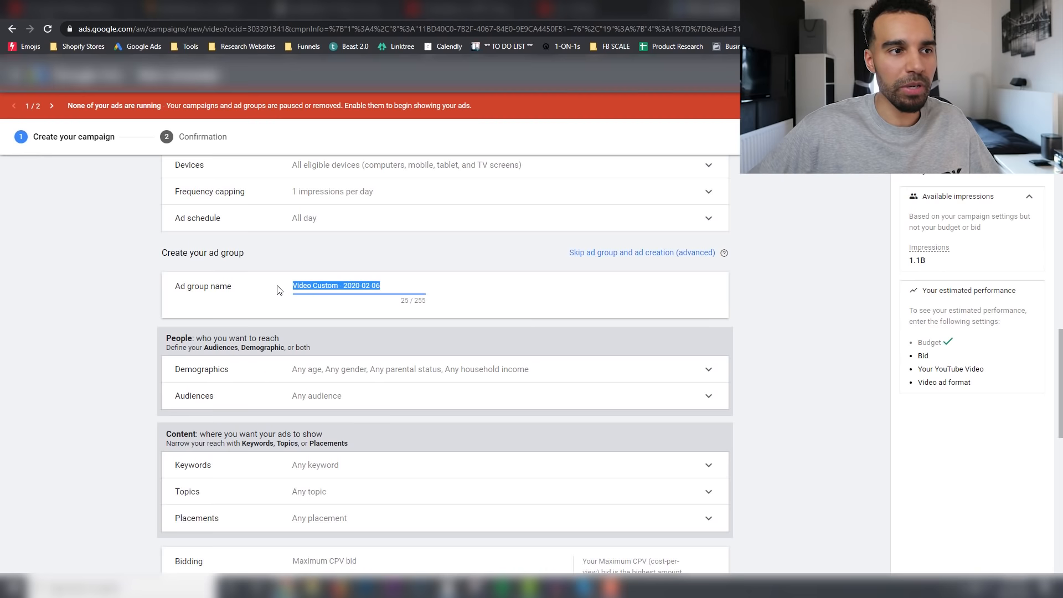
click(349, 371)
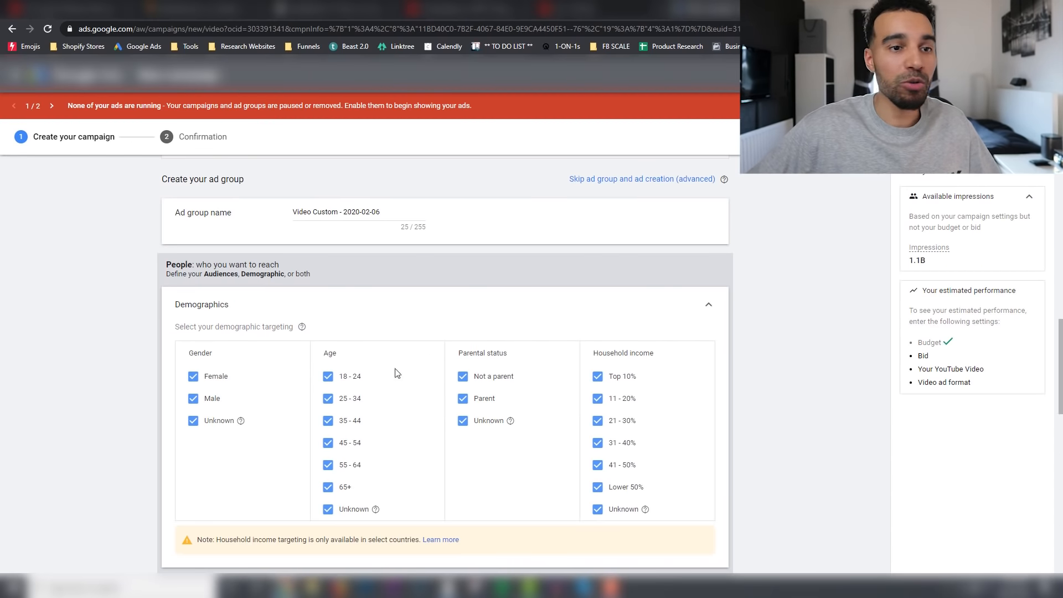
click(708, 304)
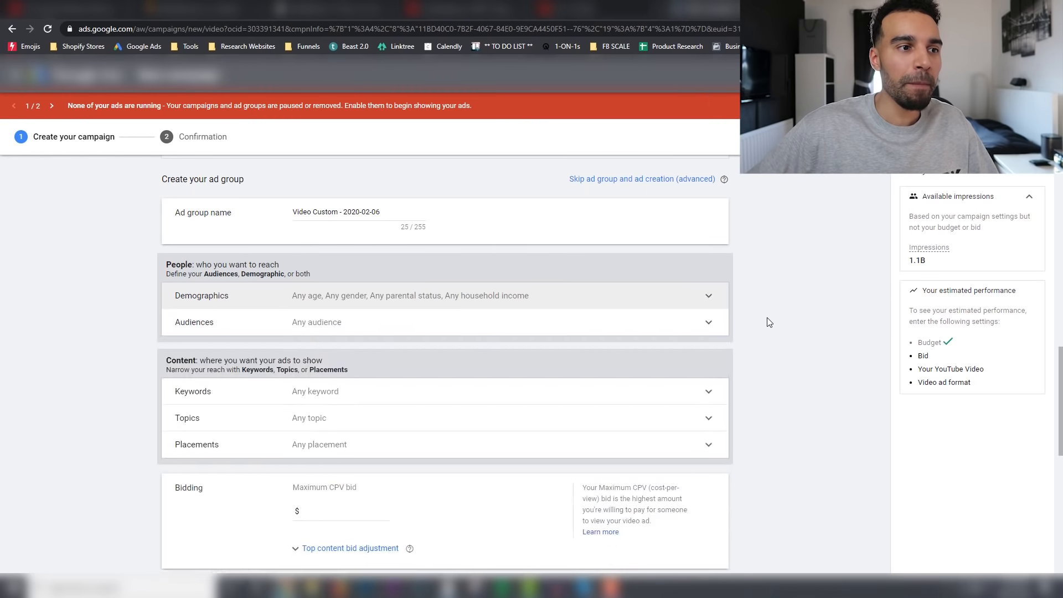
Review the ad group's audience targeting options, including the suggested in-market and affinity audience ideas
scroll(766, 319, down, 3)
click(315, 182)
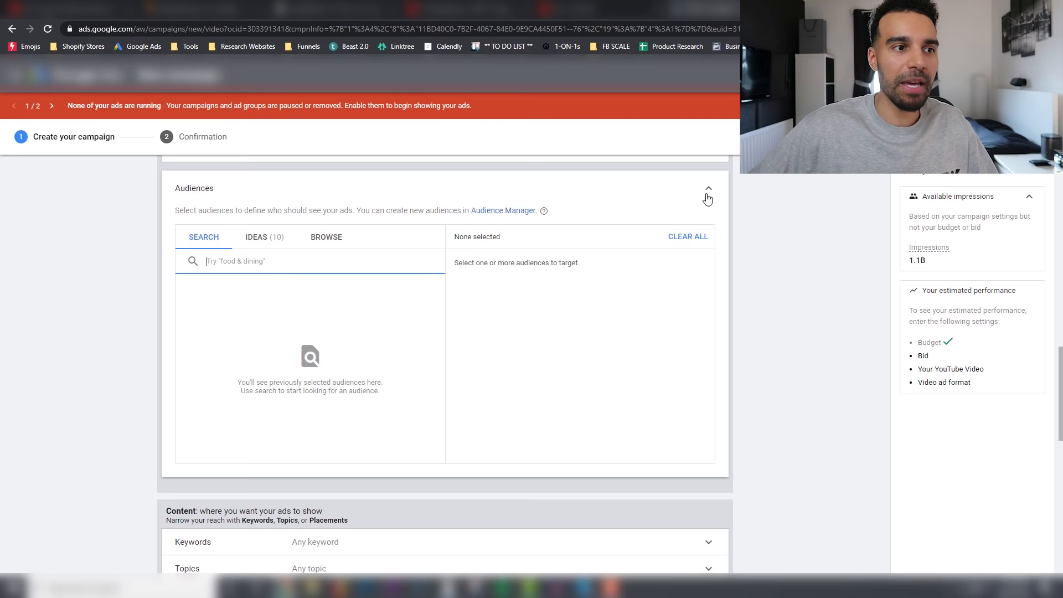
click(292, 238)
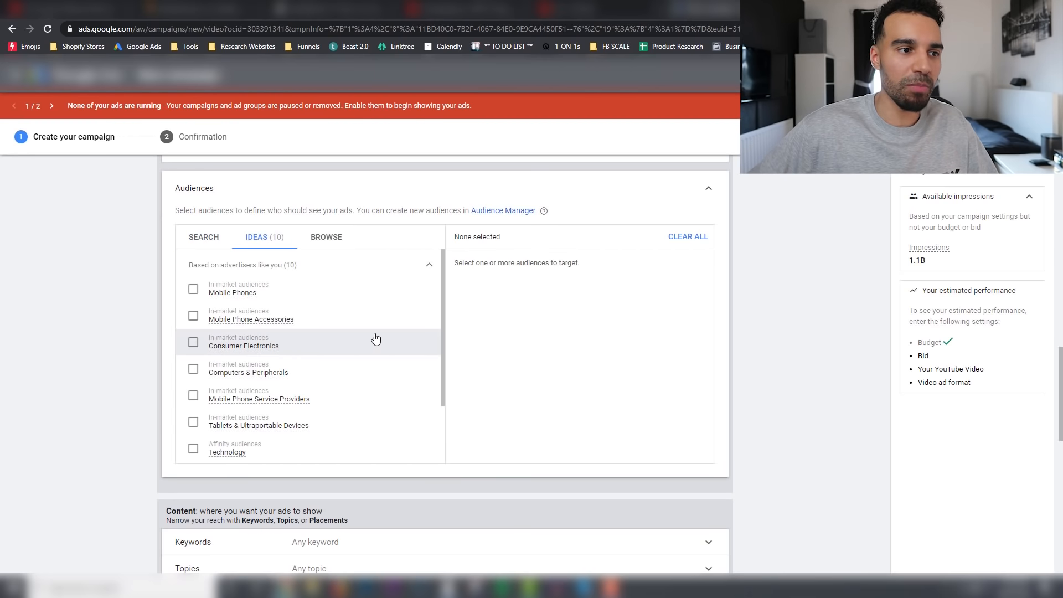
click(700, 199)
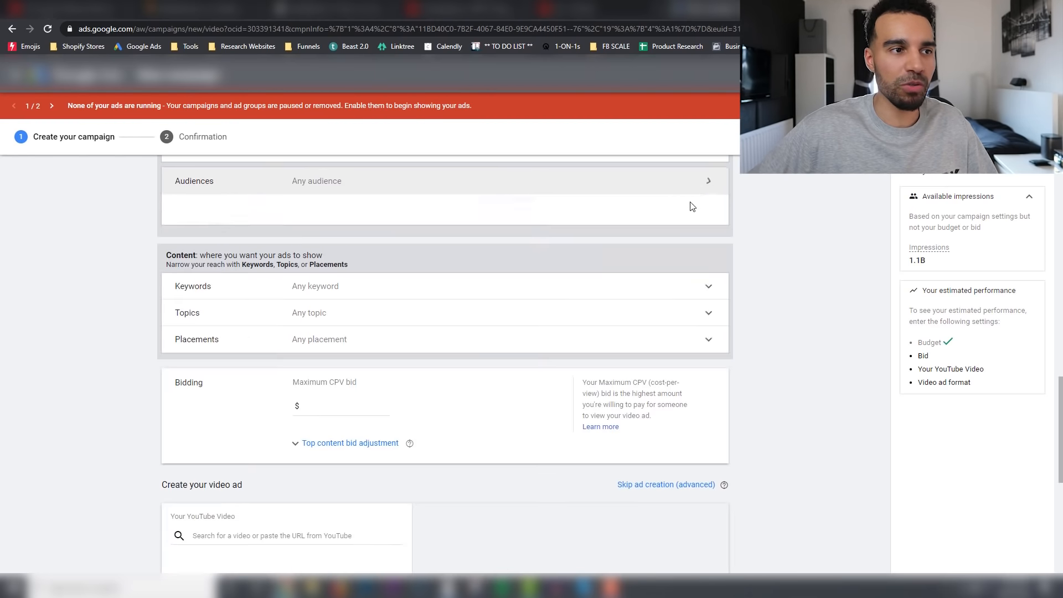
Review the keyword targeting options, including the keyword entry and the ideas based on a related website
click(407, 257)
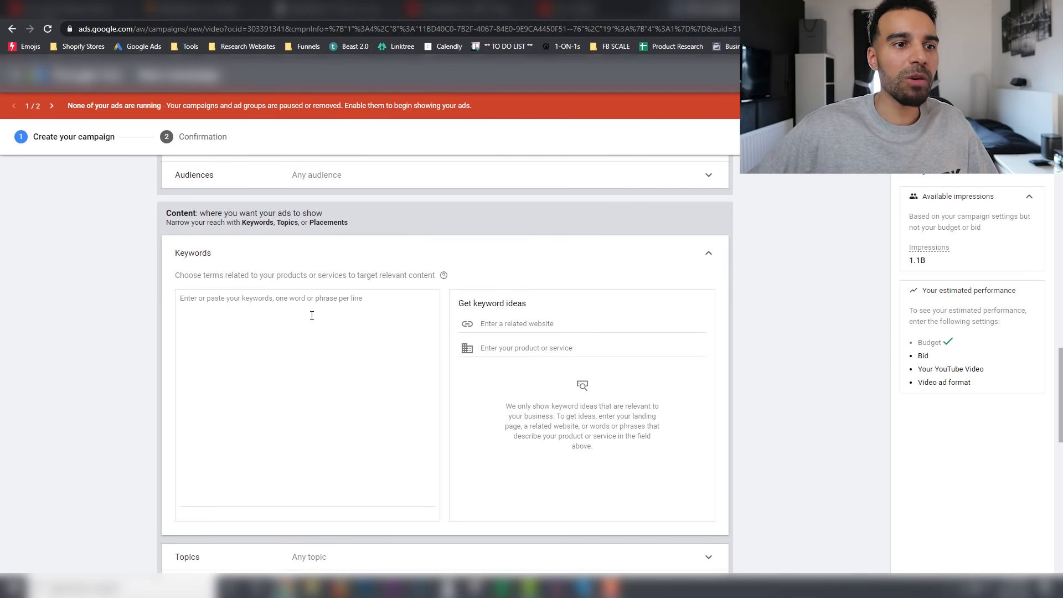
click(247, 298)
click(510, 322)
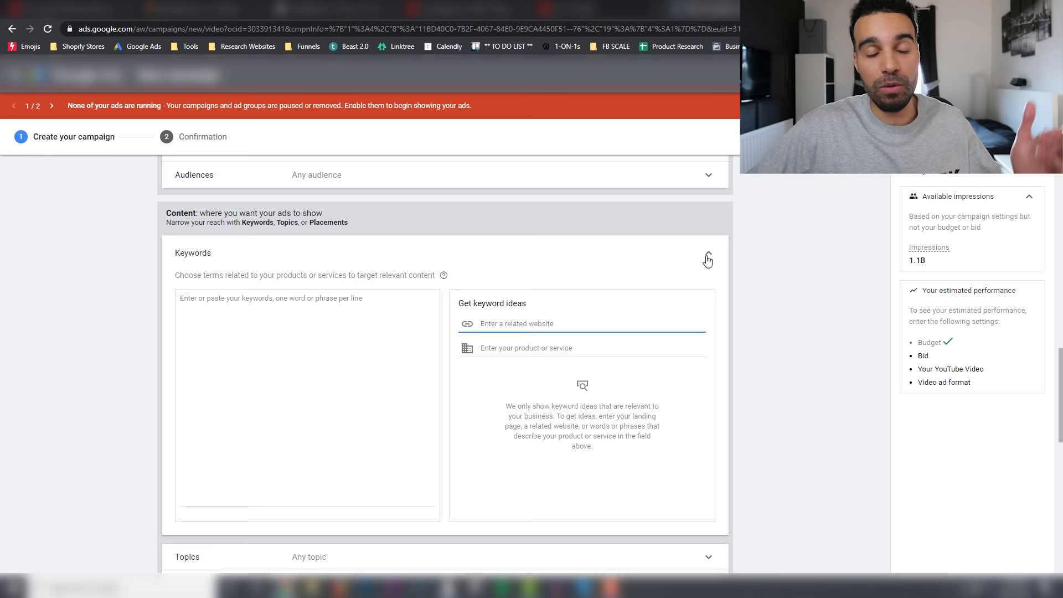
click(707, 259)
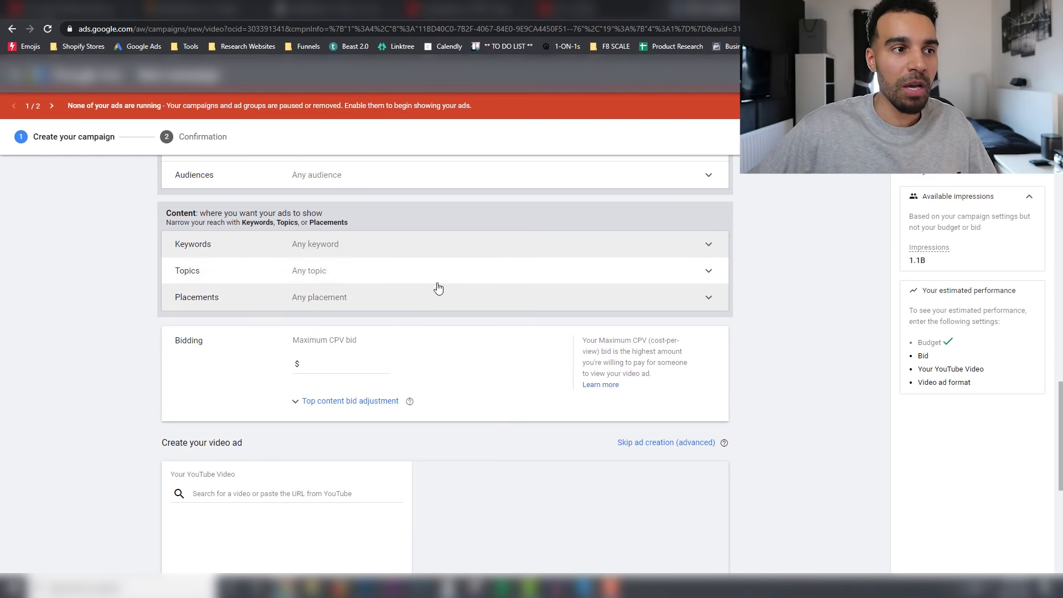
Search the YouTube channel placements for "beast of ecom"
click(413, 307)
scroll(133, 313, up, 3)
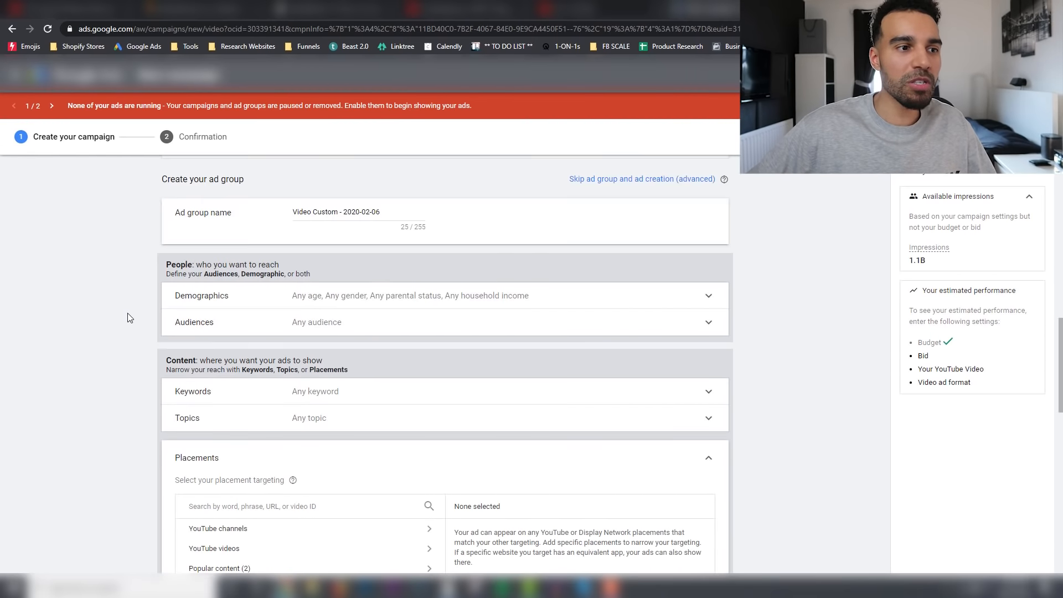
scroll(142, 319, down, 3)
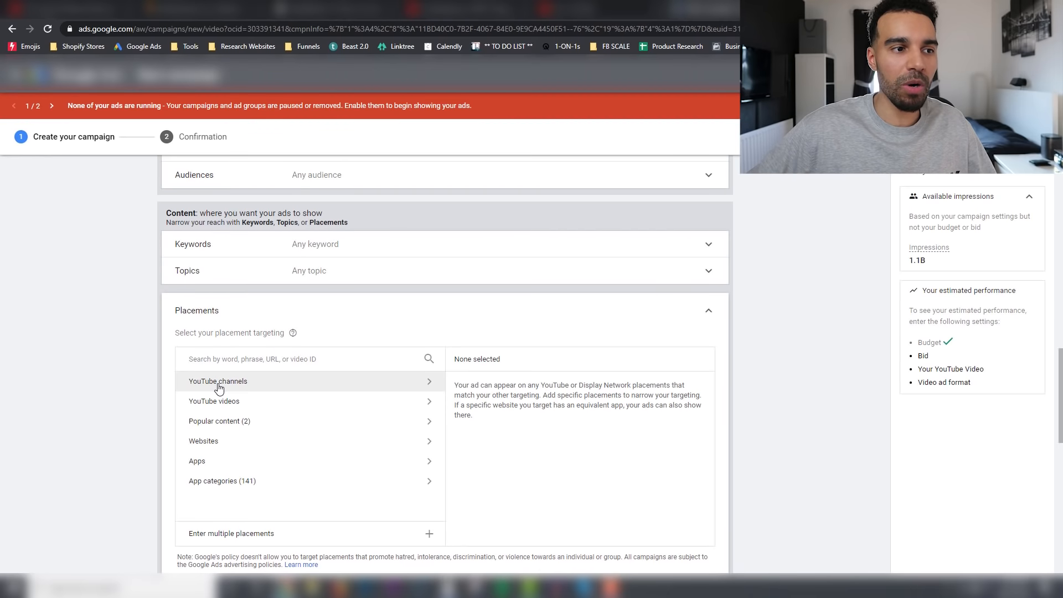
click(279, 384)
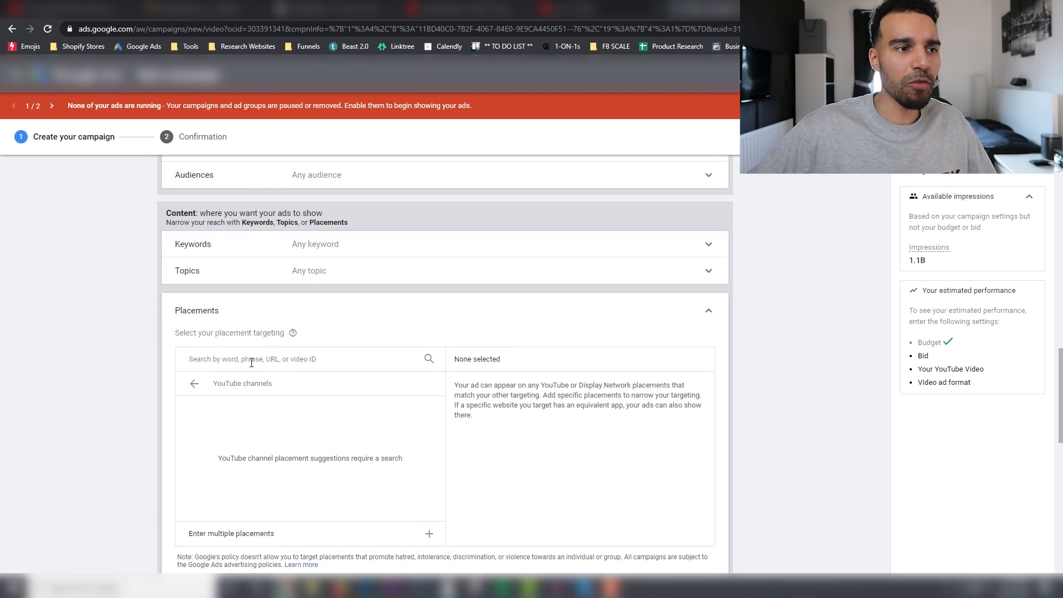
text(bea)
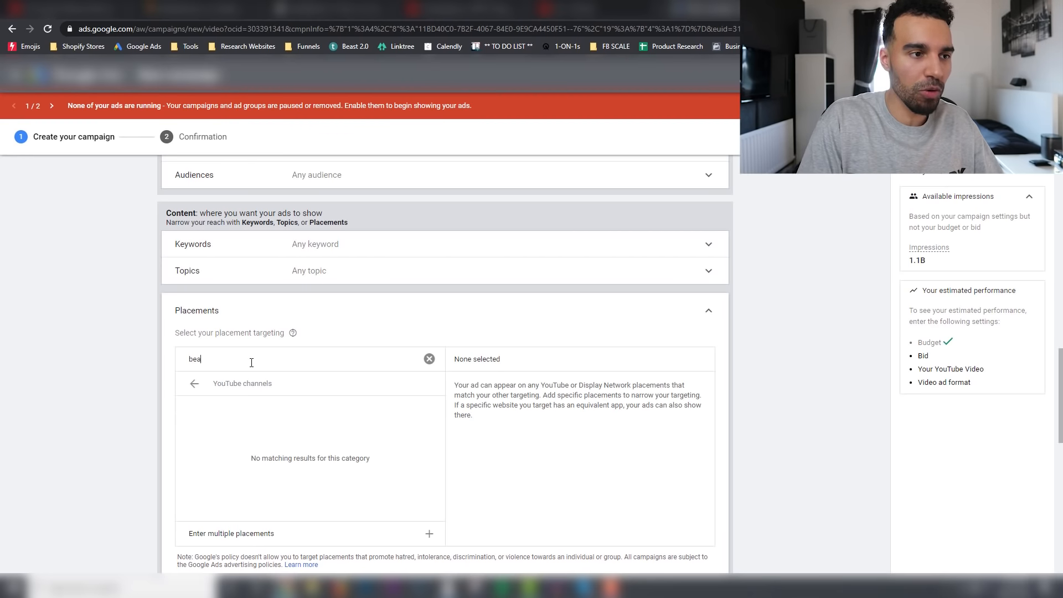
text(st of e)
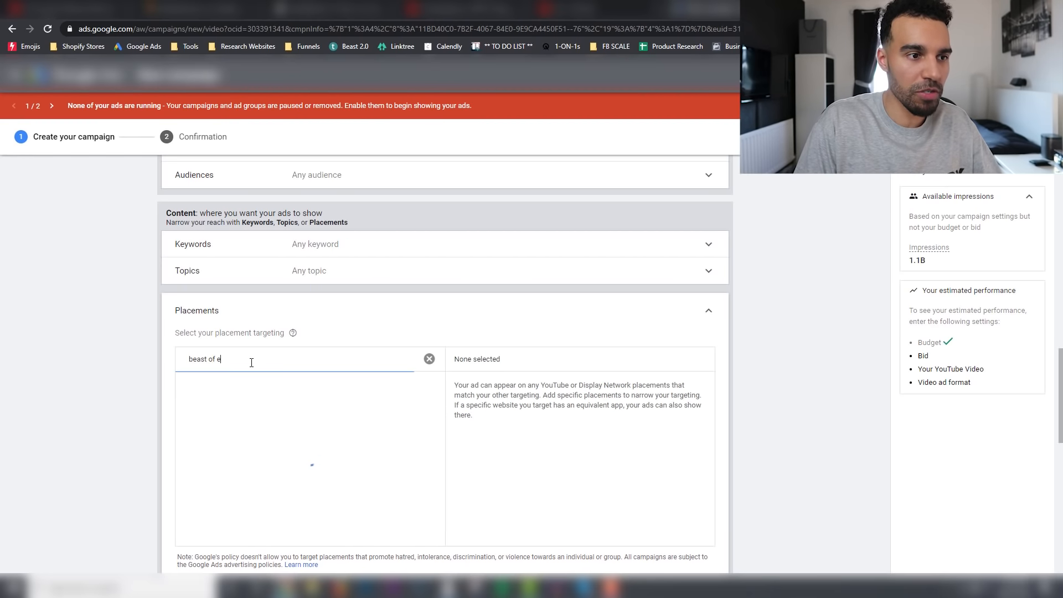
text(com)
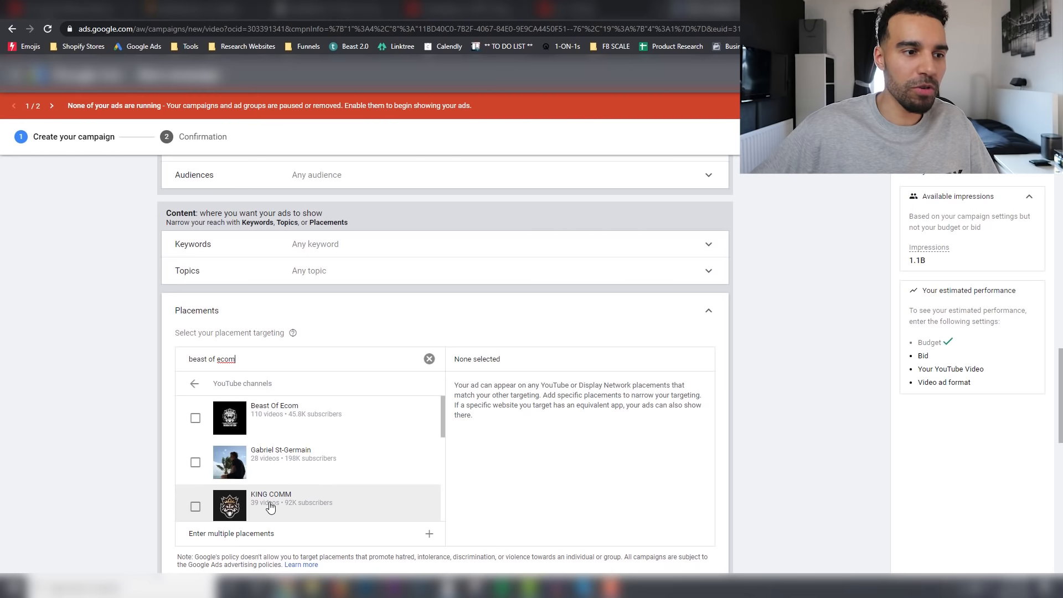
Try selecting the Beast Of Ecom channel as a placement, clear it again and return to the placement categories
click(196, 419)
click(195, 419)
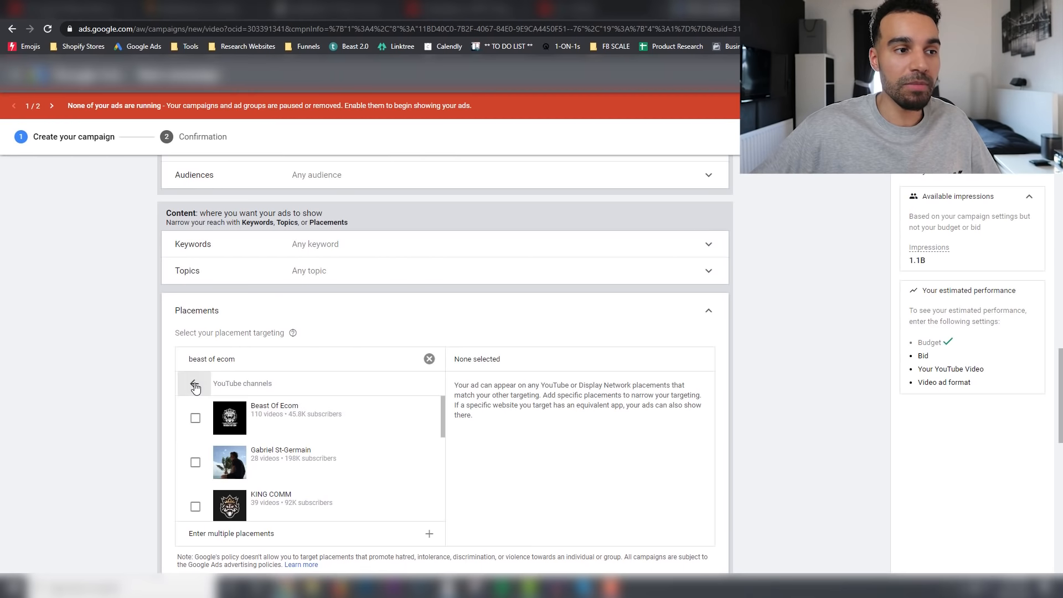
click(195, 383)
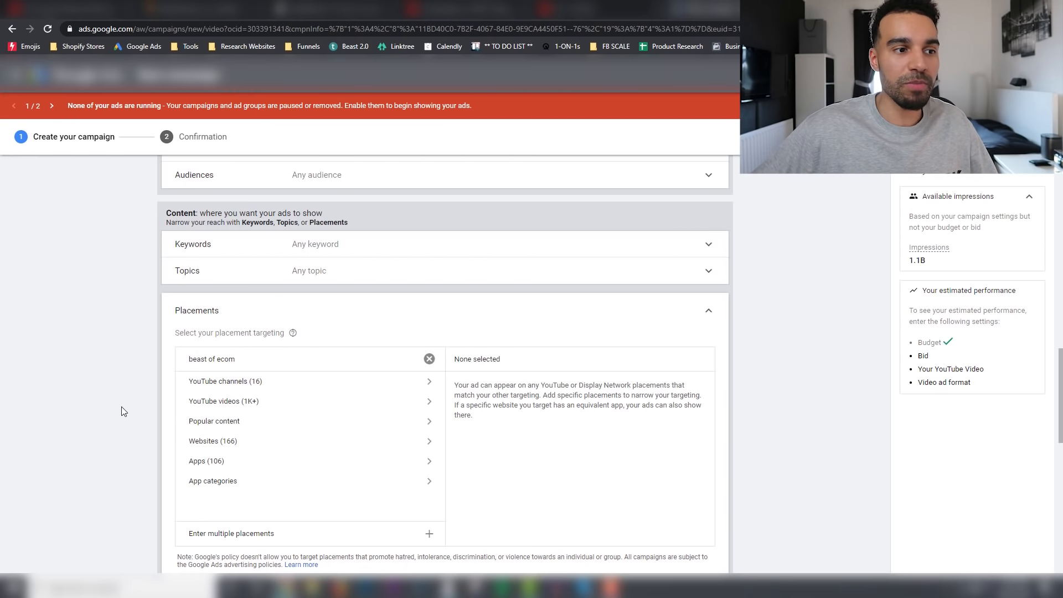
Set the ad group's maximum CPV bid to $0.10
scroll(123, 393, down, 5)
click(309, 352)
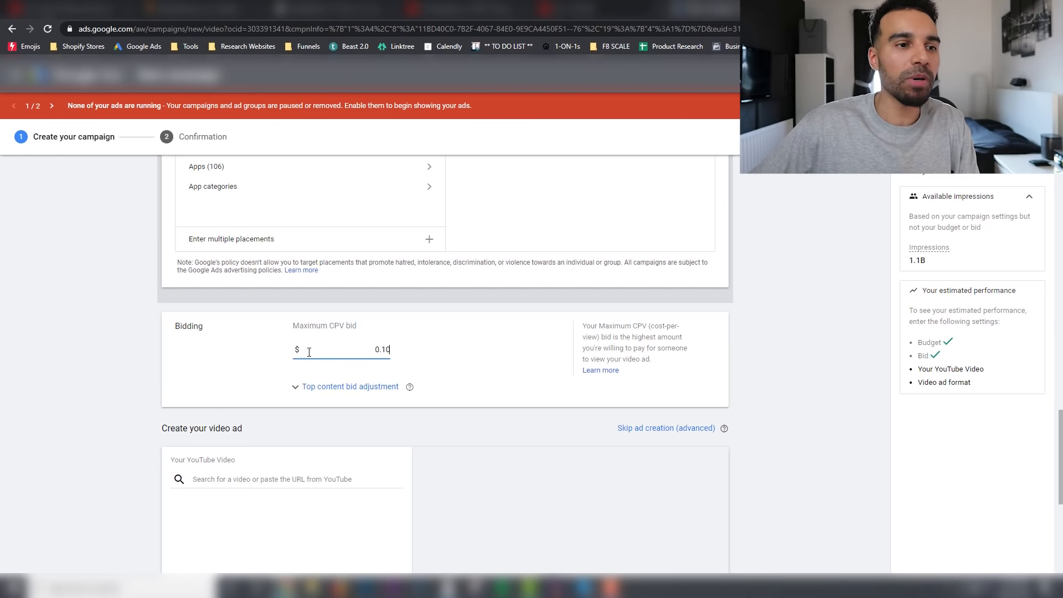
click(62, 383)
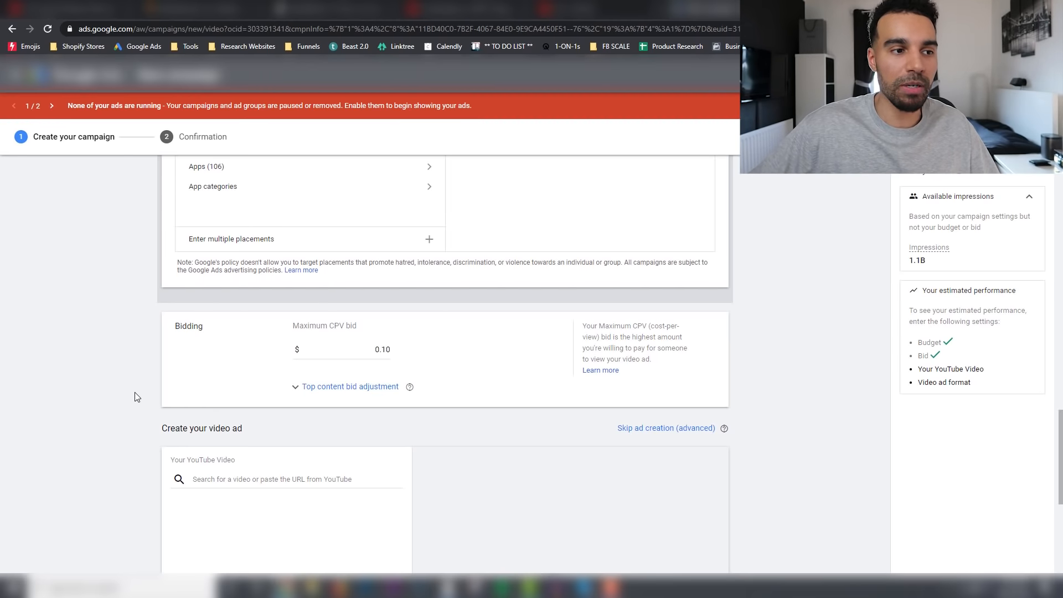
Switch to YouTube, copy the URL of the unlisted video "yt3" for the video ad, and return to Google Ads
scroll(134, 392, down, 3)
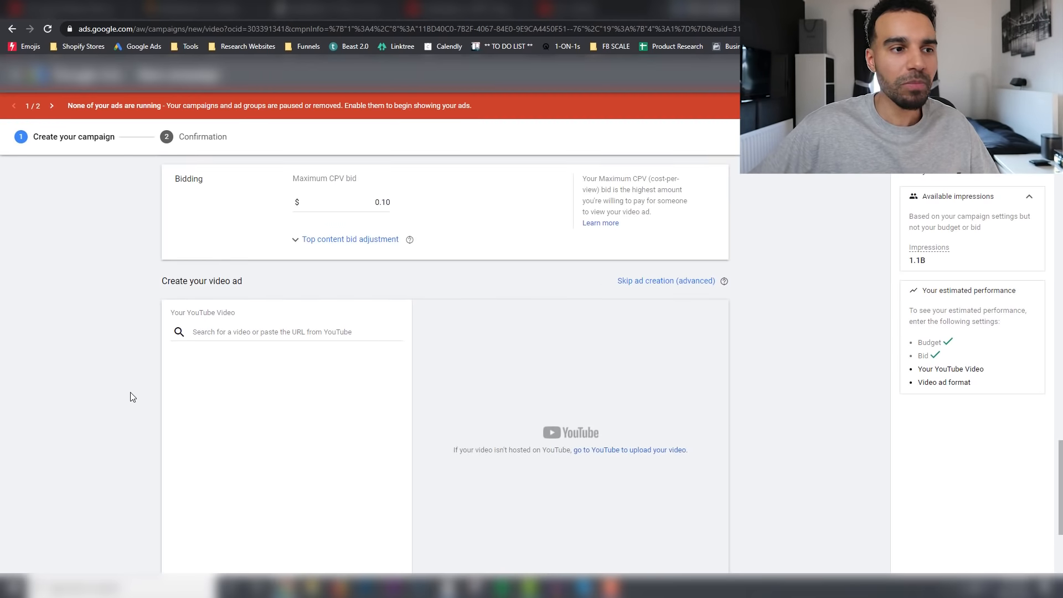
click(230, 331)
click(578, 9)
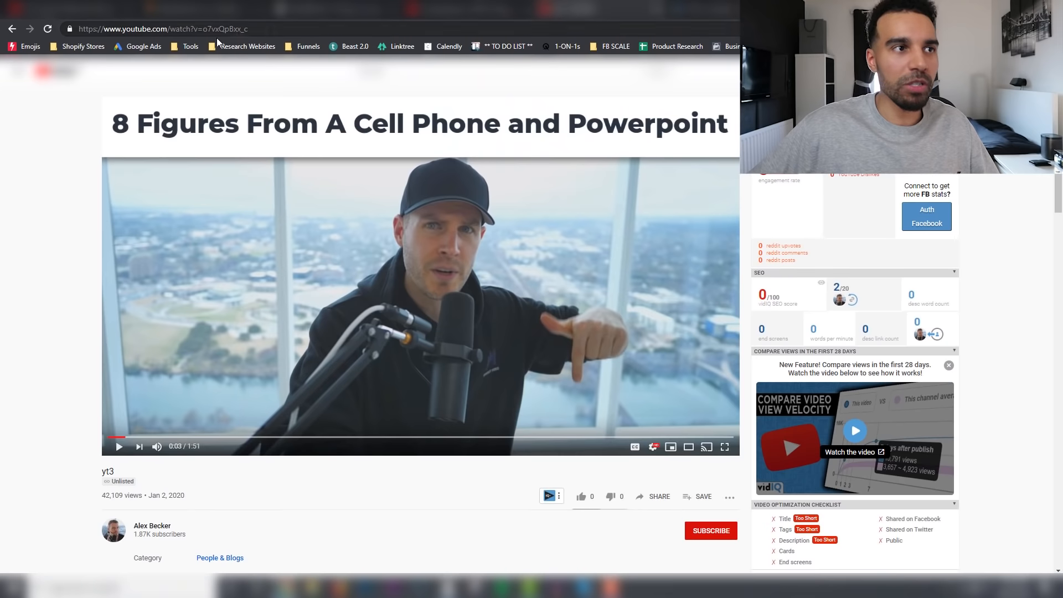
click(221, 28)
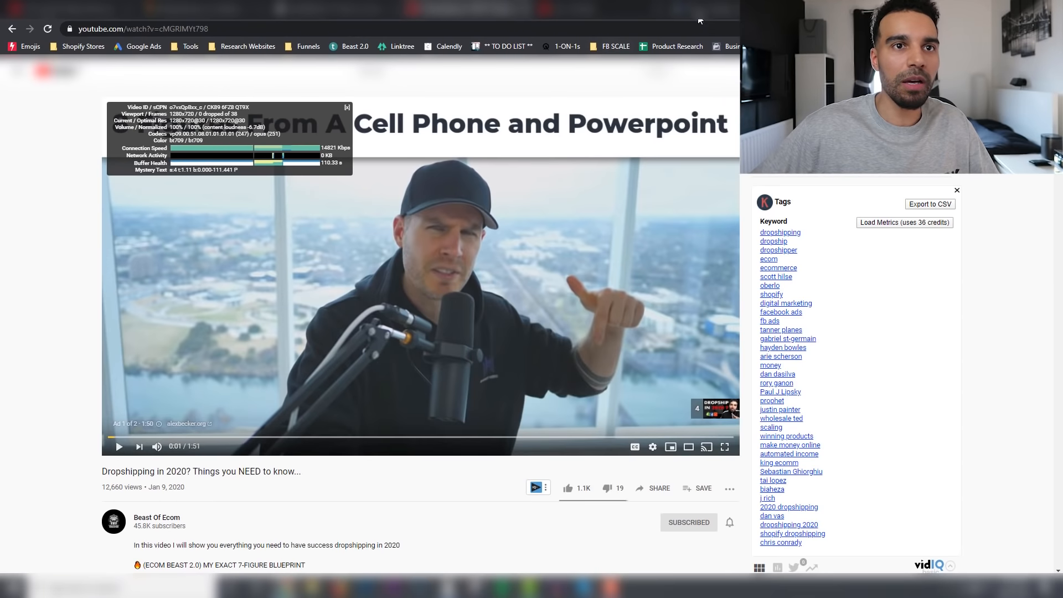
click(699, 18)
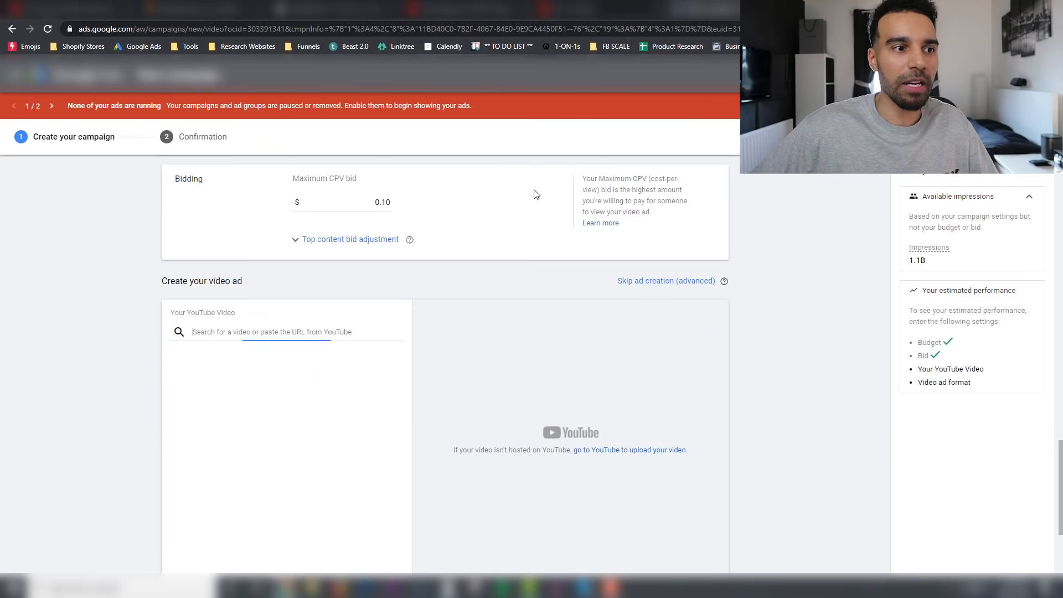